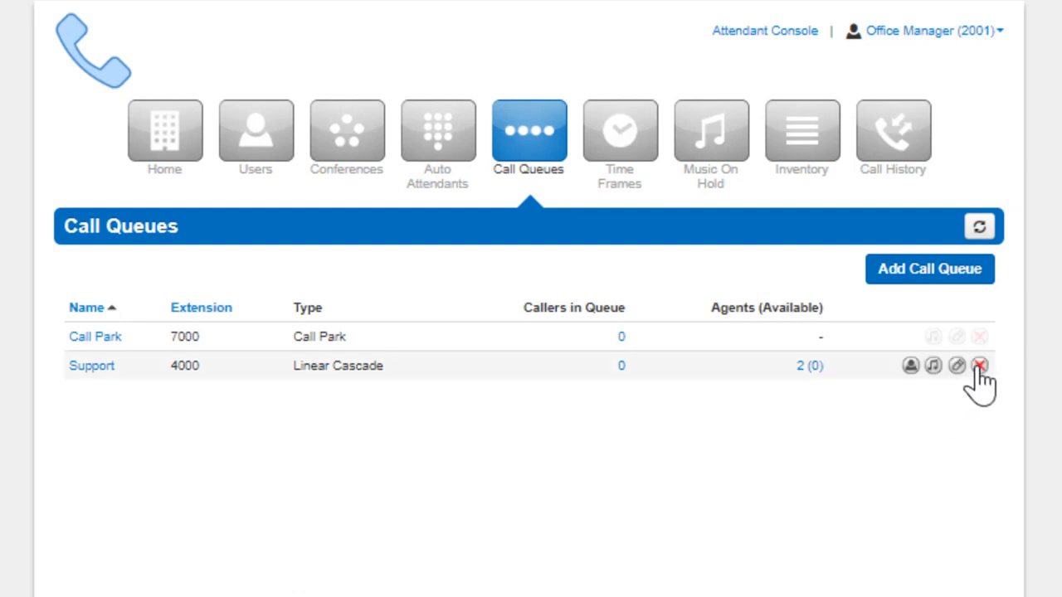
# Step: Start a new call queue named Sales Queue with extension 4221 and the Round-robin (longest idle) type
pyautogui.click(932, 280)
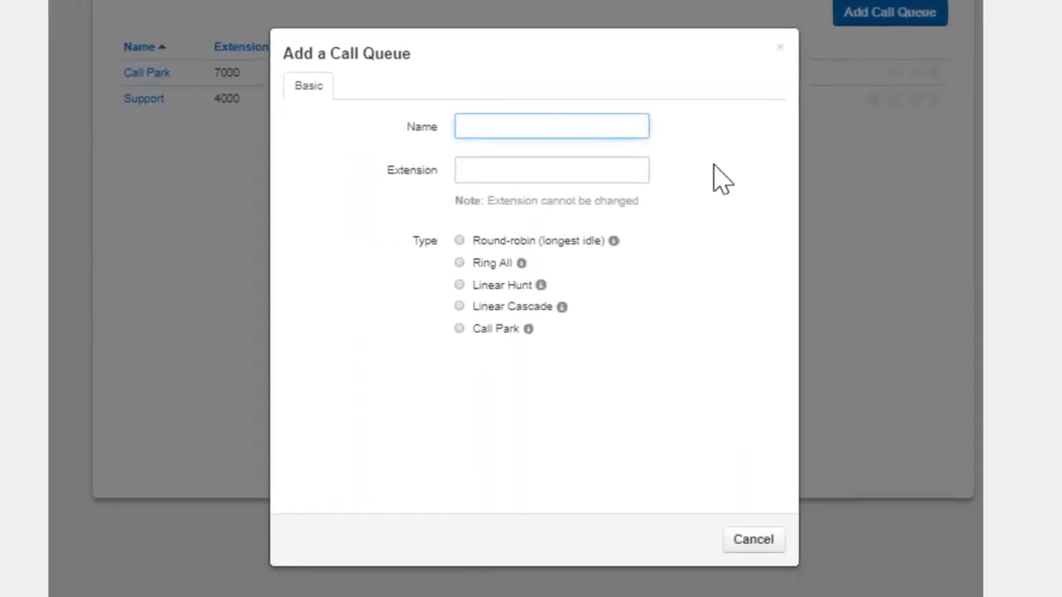
pyautogui.write('Sales Queue')
pyautogui.press('Tab')
pyautogui.write('4221')
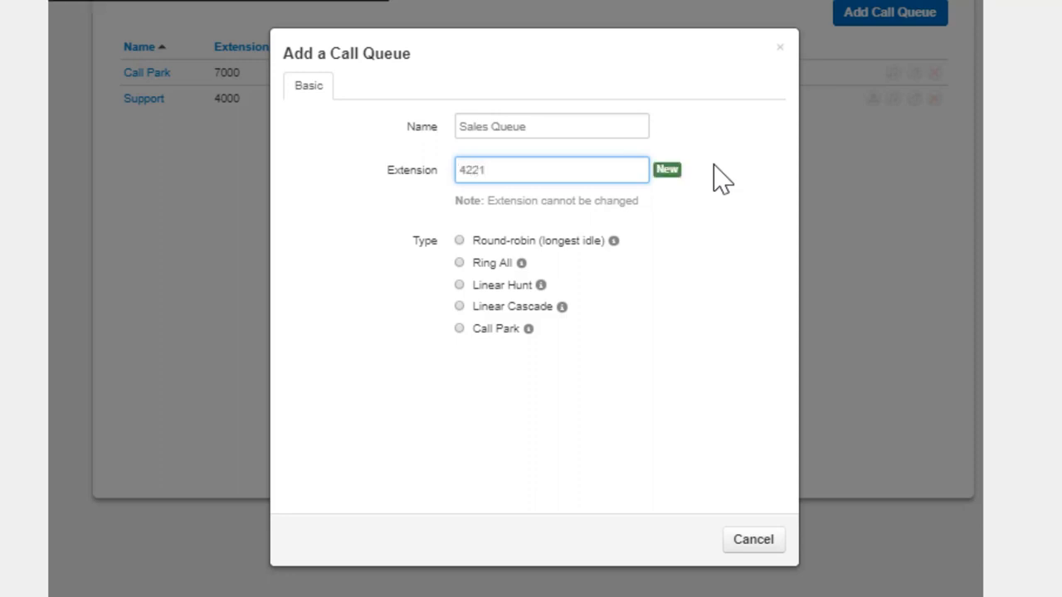
pyautogui.click(458, 241)
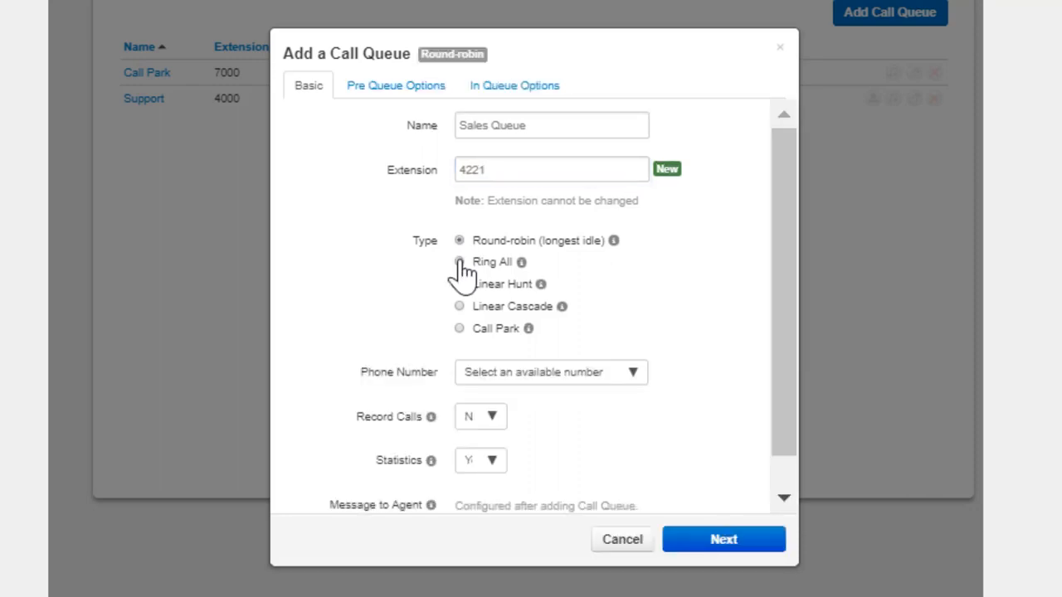
# Step: Try the Ring All, Linear Hunt, Linear Cascade and Call Park types in turn and return to Round-robin (longest idle)
pyautogui.click(458, 263)
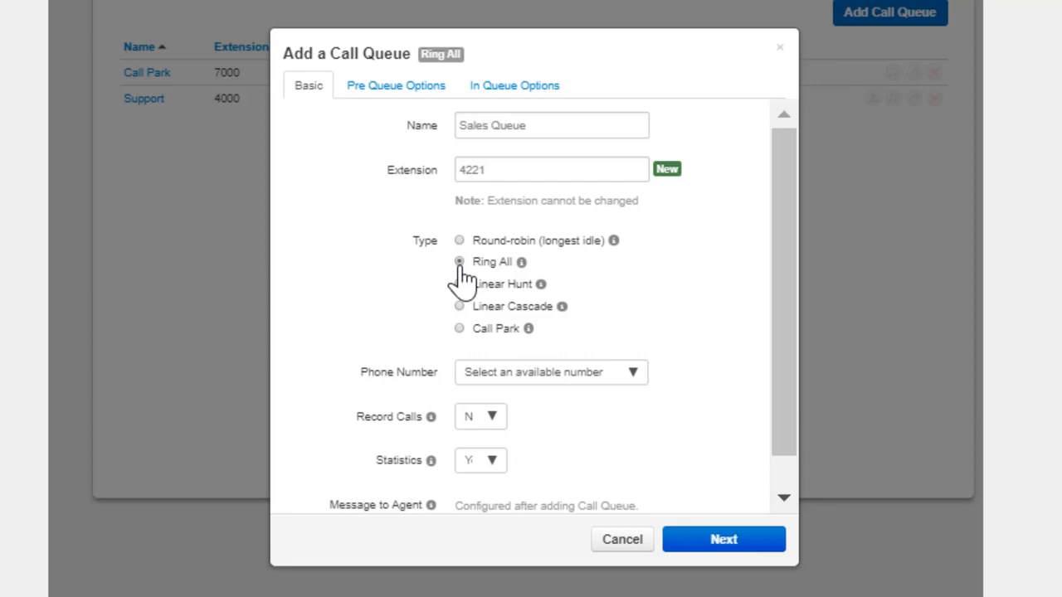
pyautogui.click(460, 284)
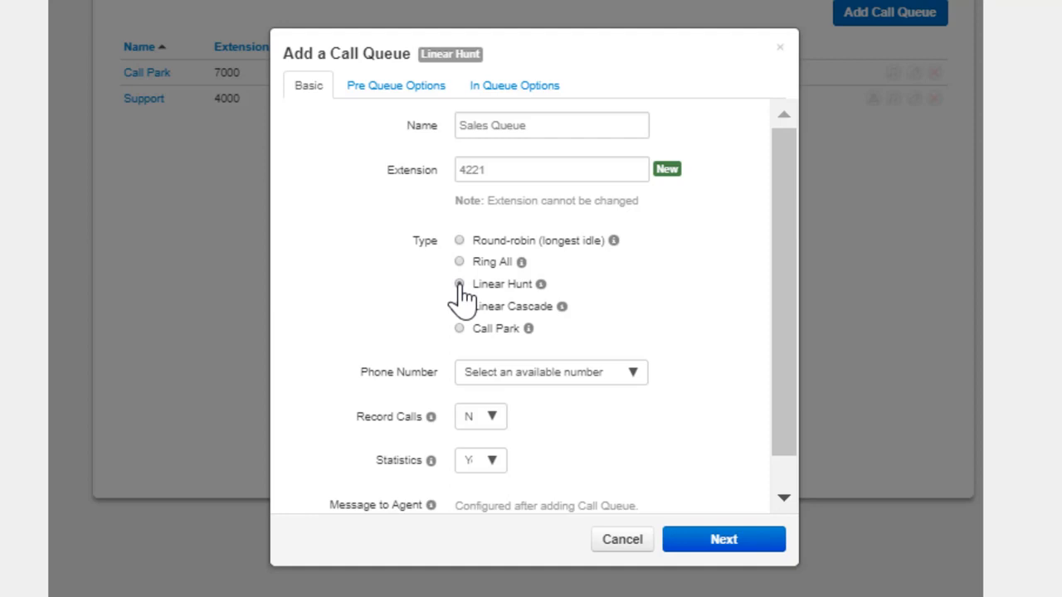
pyautogui.click(459, 307)
pyautogui.click(459, 329)
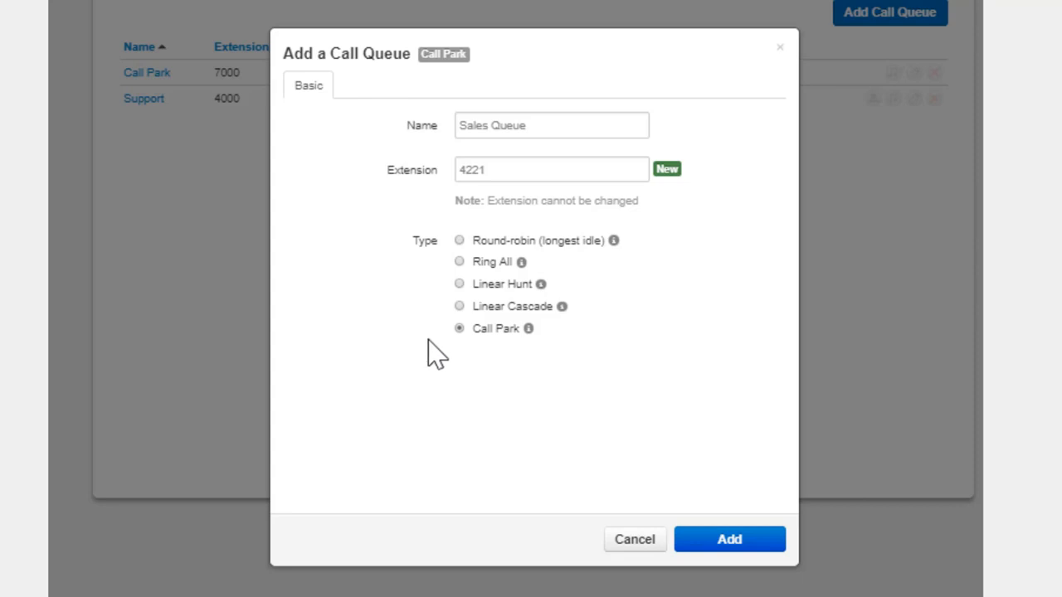
pyautogui.click(459, 240)
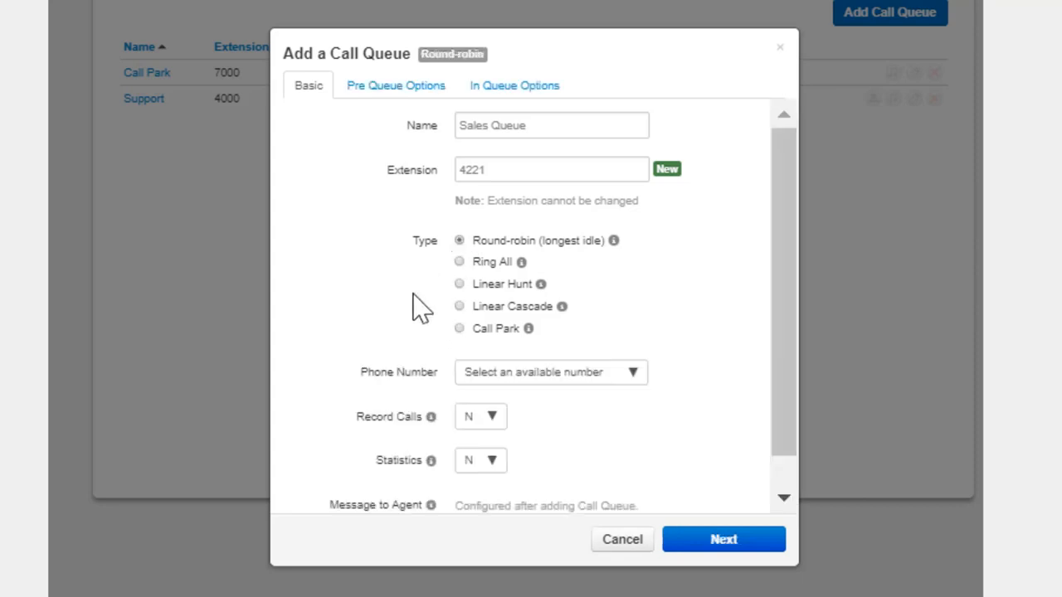
# Step: Assign the available phone number to the Sales Queue and set both Record Calls and Statistics to Yes
pyautogui.click(612, 379)
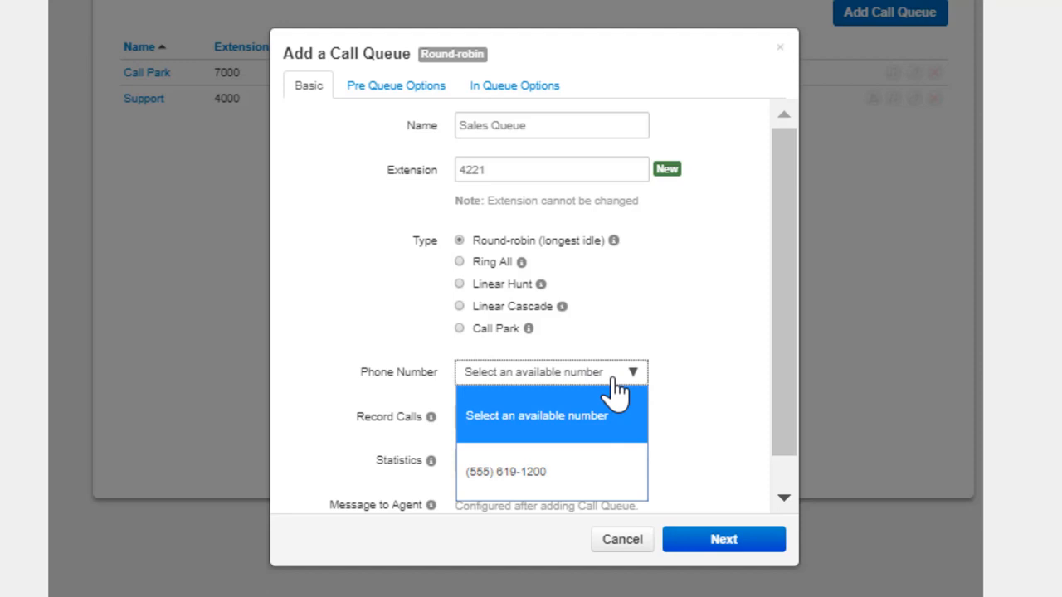
pyautogui.click(585, 474)
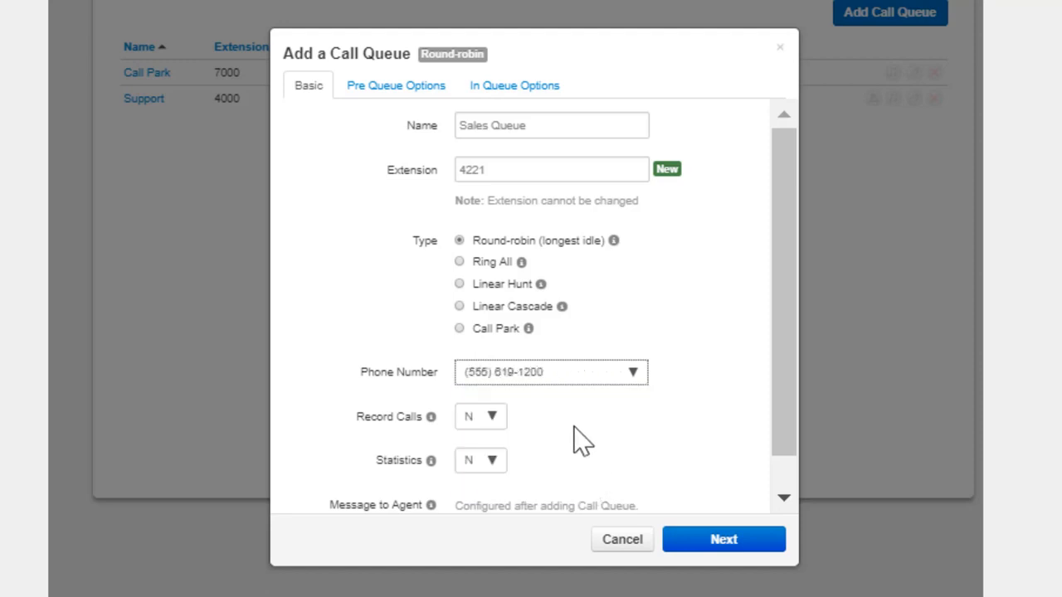
pyautogui.click(491, 419)
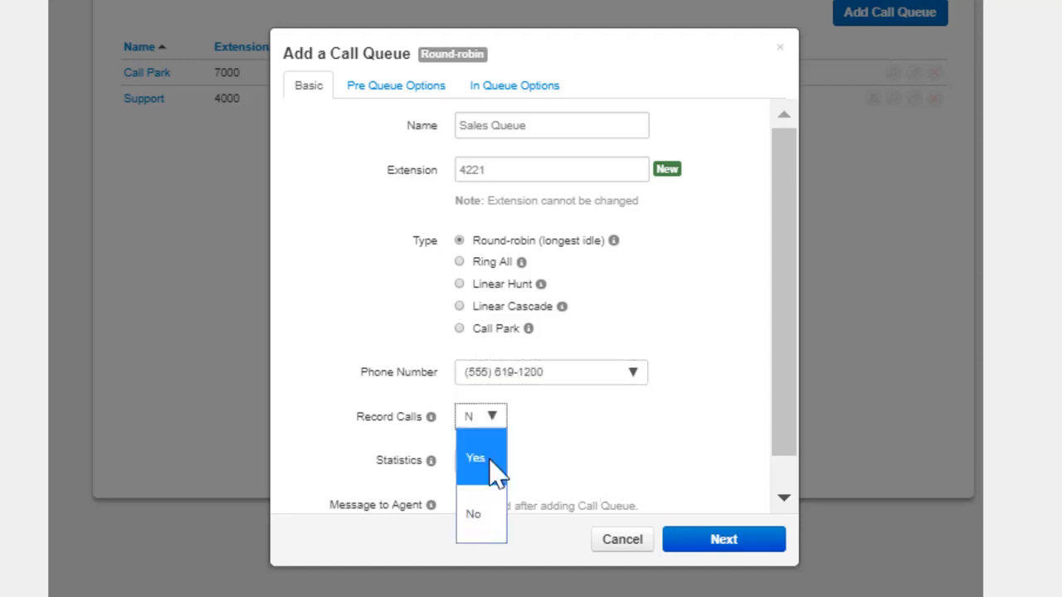
pyautogui.click(496, 465)
pyautogui.click(491, 465)
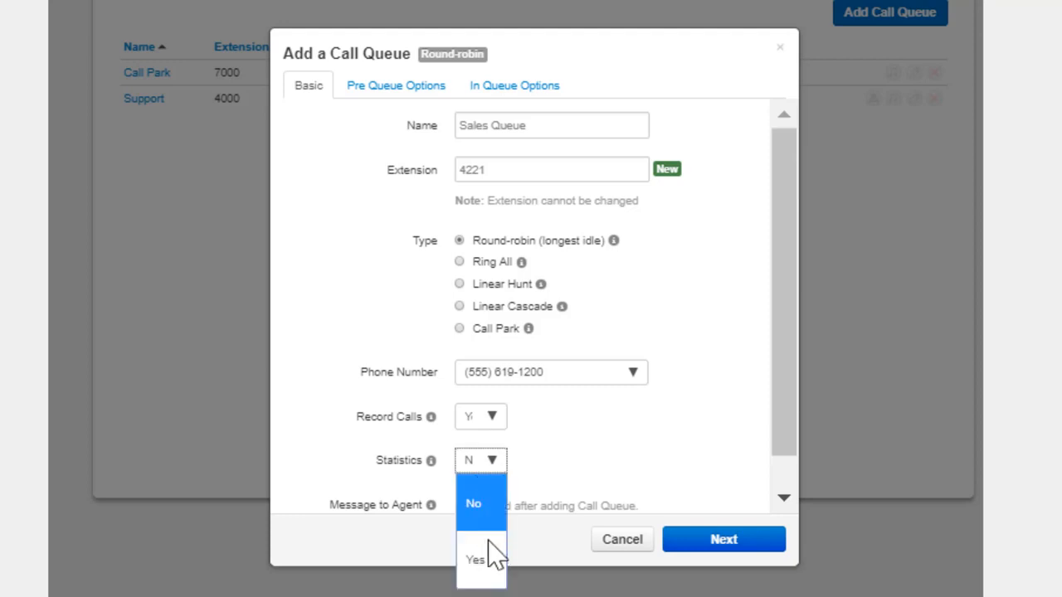
pyautogui.click(494, 559)
pyautogui.scroll(-1, 549, 436)
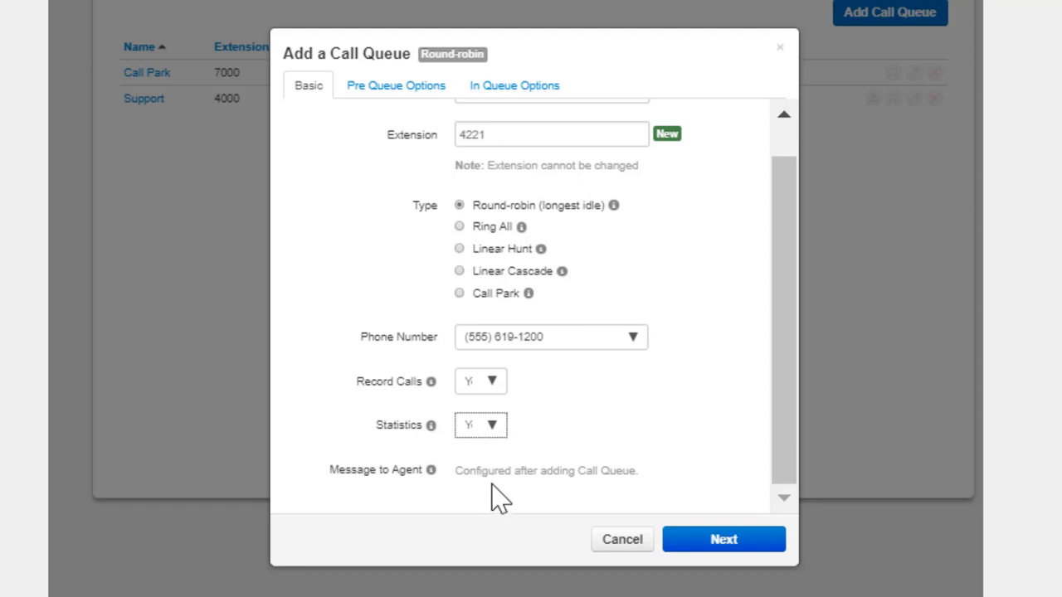
# Step: In the pre-queue options, set Require agents and Require intro MOH to Yes with Music on Hold as the queue audio
pyautogui.click(693, 549)
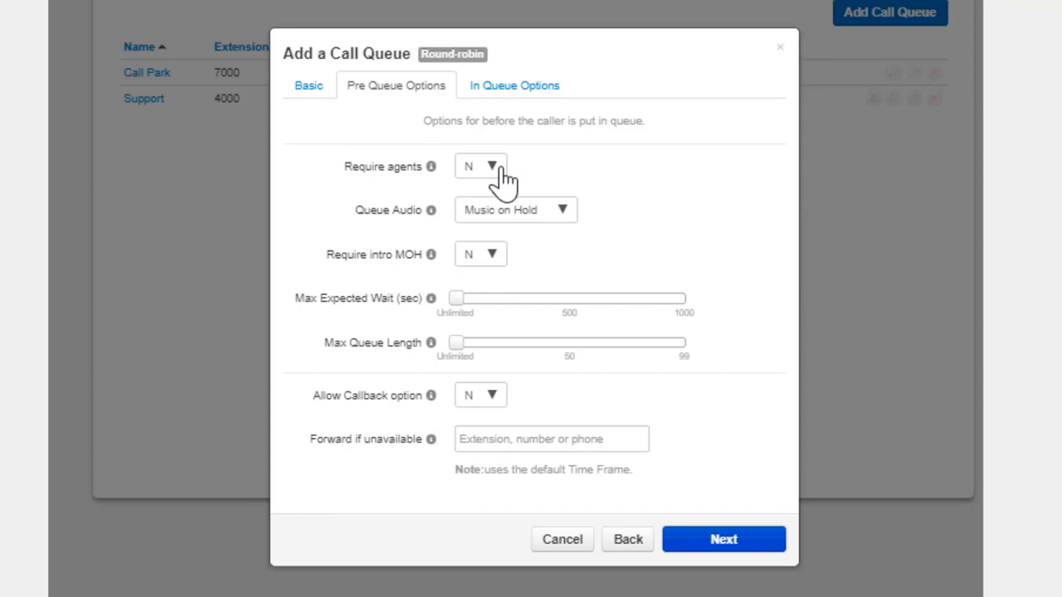
pyautogui.moveTo(437, 453)
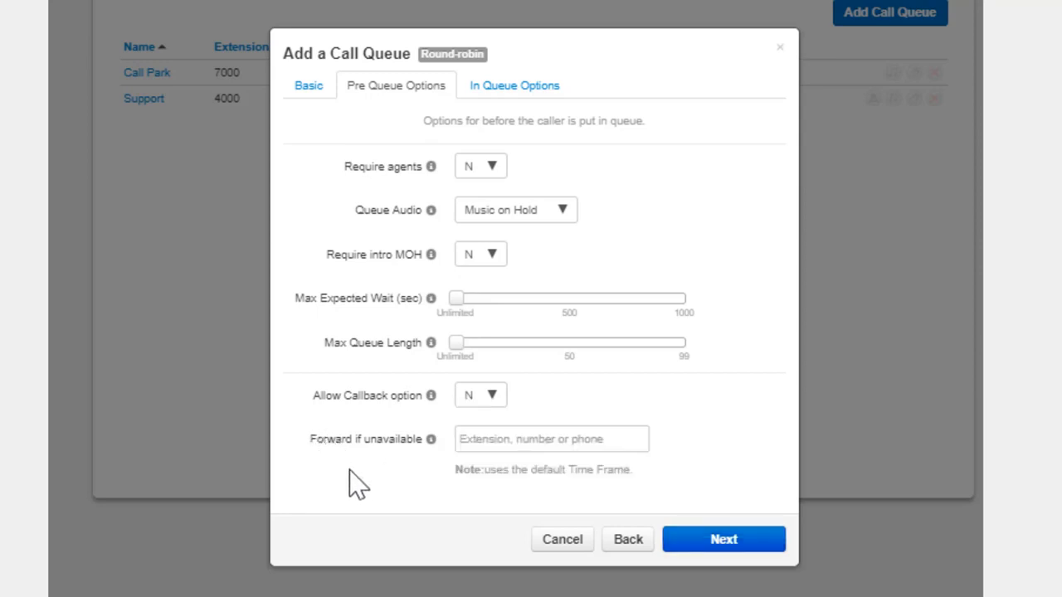
pyautogui.click(486, 171)
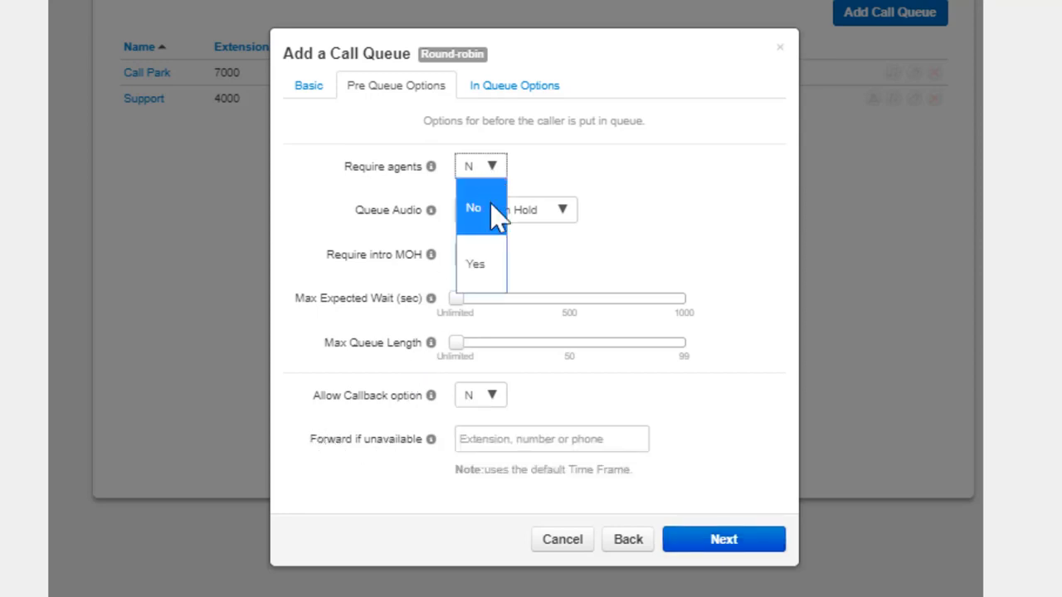
pyautogui.click(488, 267)
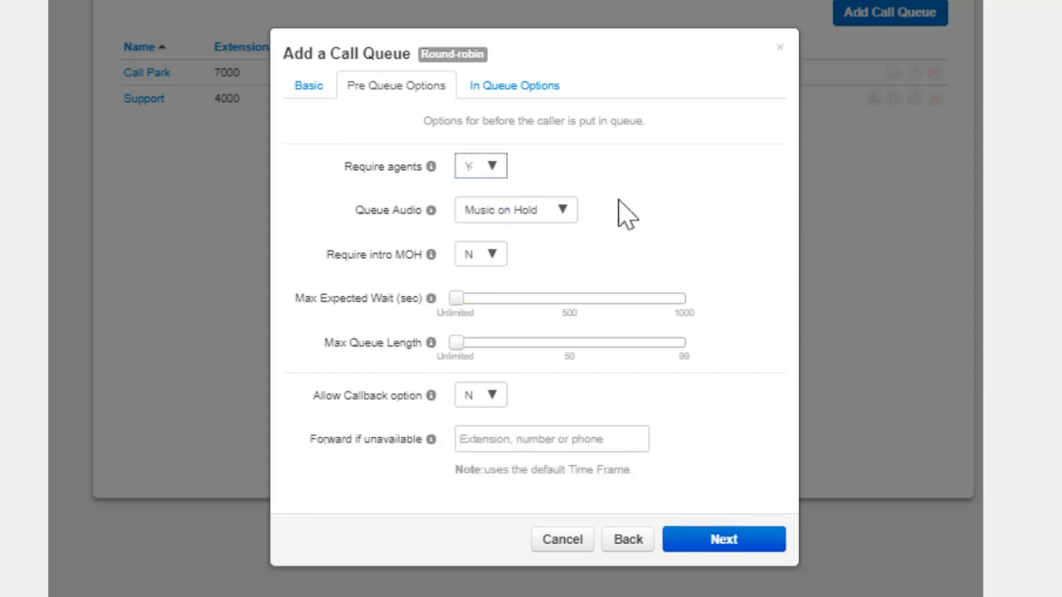
pyautogui.click(564, 212)
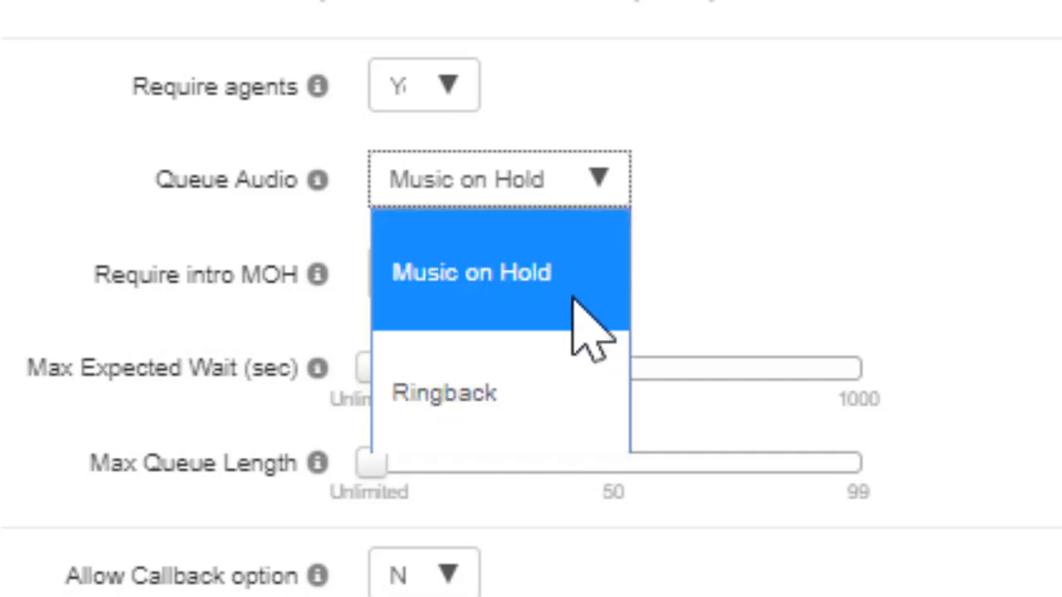
pyautogui.click(576, 319)
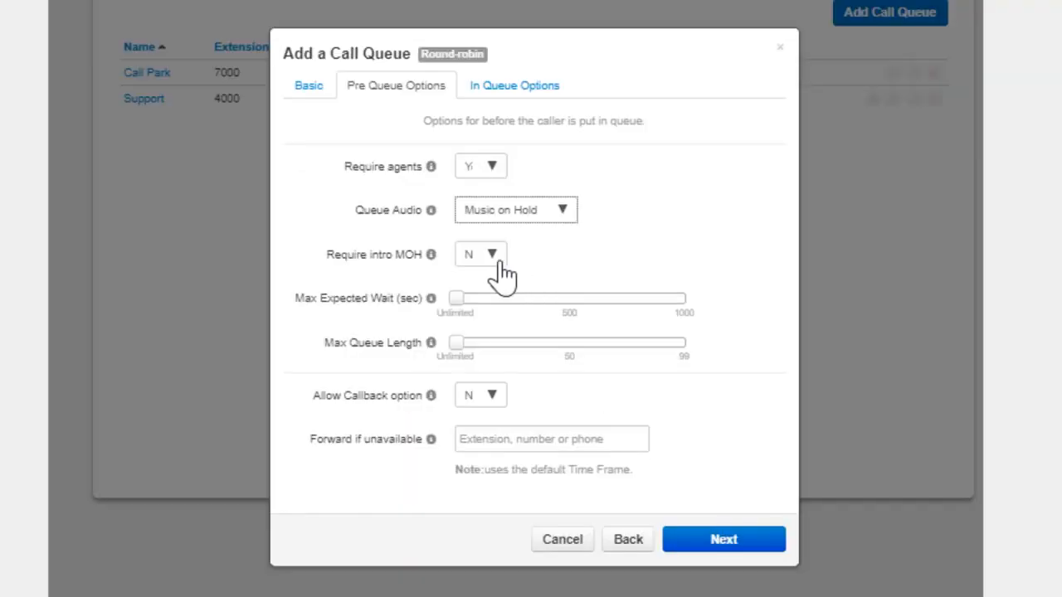
pyautogui.click(495, 258)
pyautogui.click(481, 352)
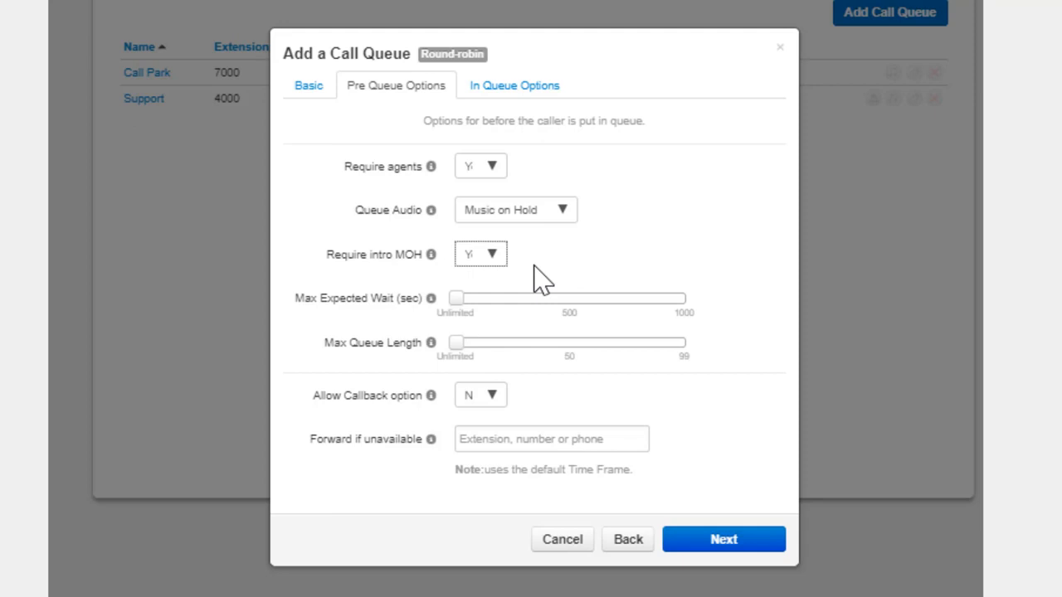
# Step: Set Max Expected Wait to about 600 seconds and Max Queue Length to about 50
pyautogui.click(459, 298)
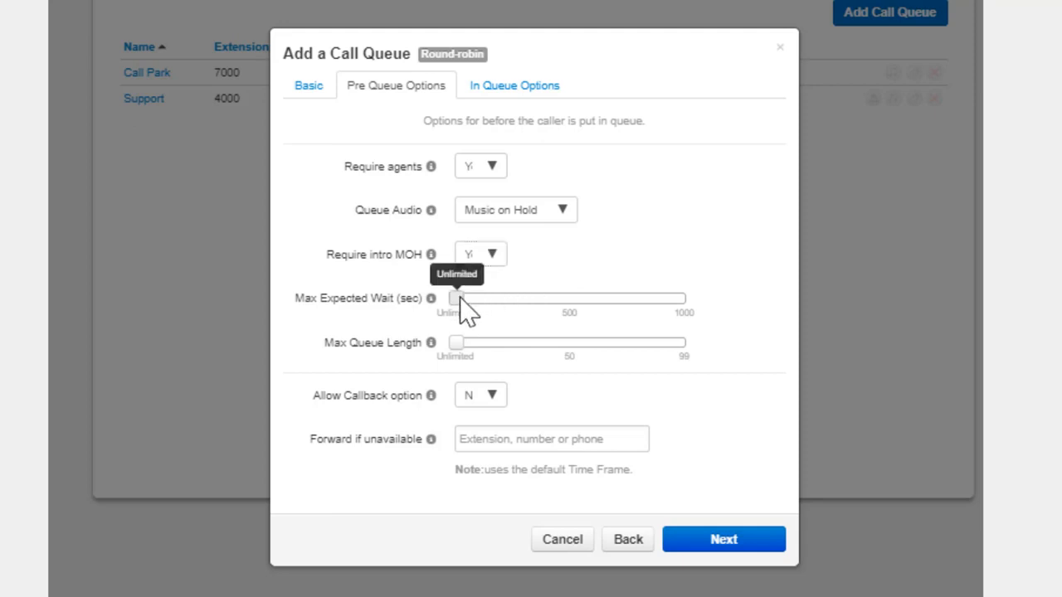
pyautogui.moveTo(459, 298); pyautogui.dragTo(599, 300)
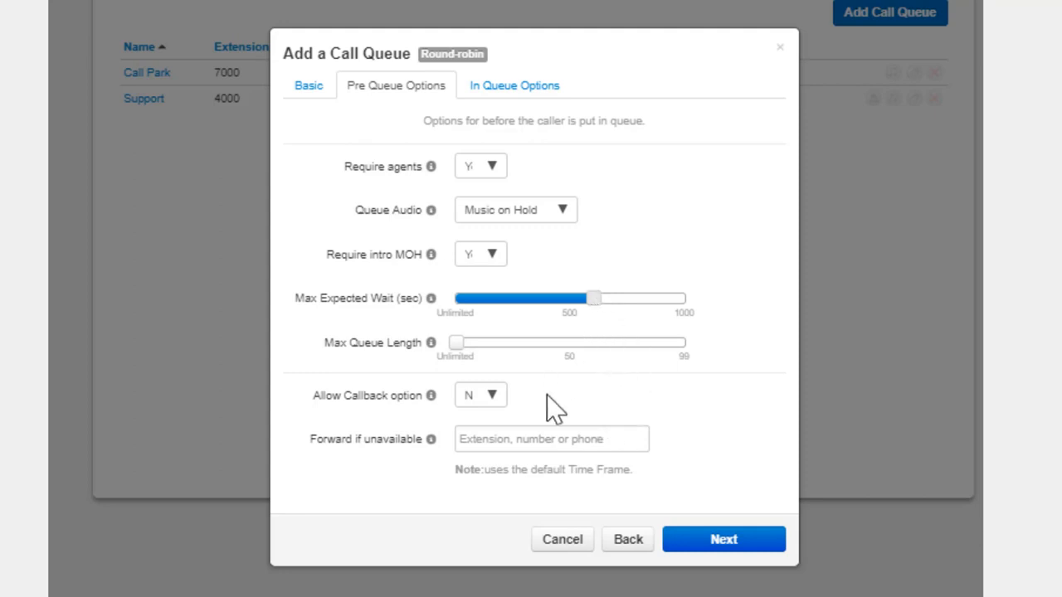
pyautogui.click(522, 442)
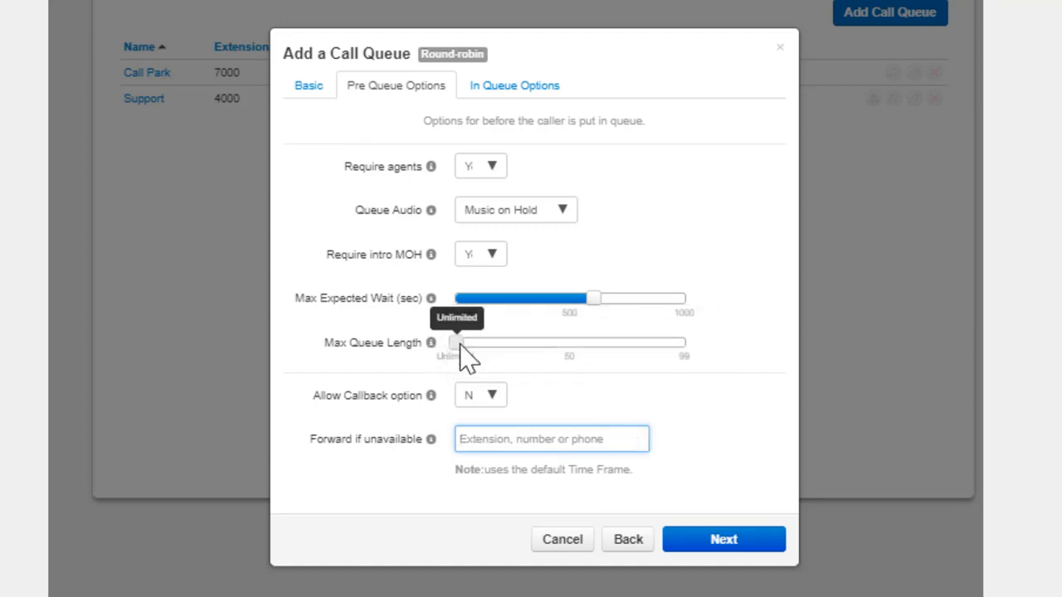
pyautogui.moveTo(461, 345); pyautogui.dragTo(575, 353)
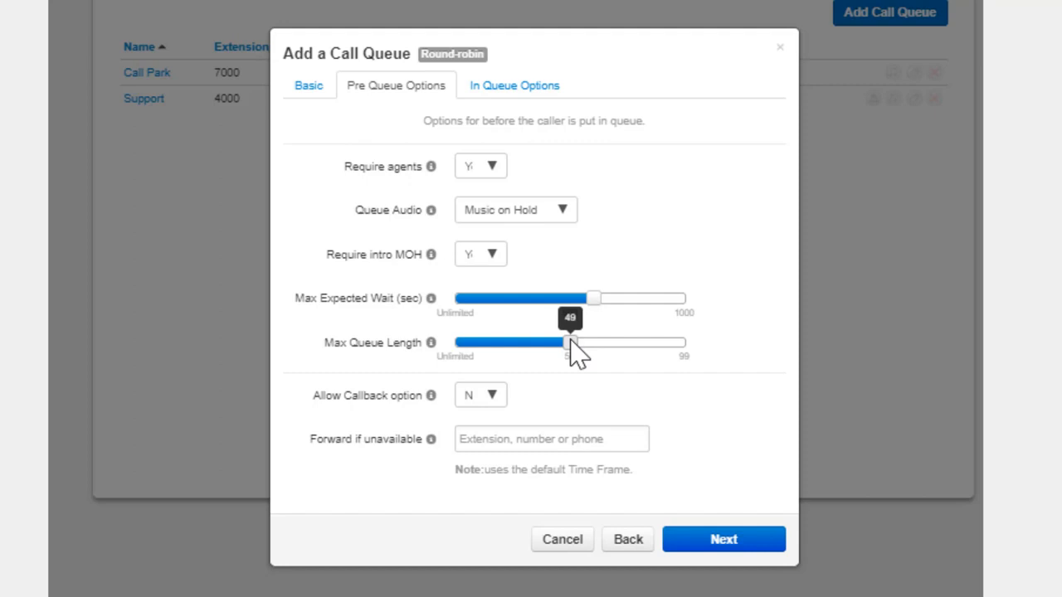
pyautogui.moveTo(578, 353); pyautogui.dragTo(565, 355)
# Step: Set Allow Callback option to Yes and enter a forwarding phone number for when the queue is unavailable
pyautogui.click(496, 405)
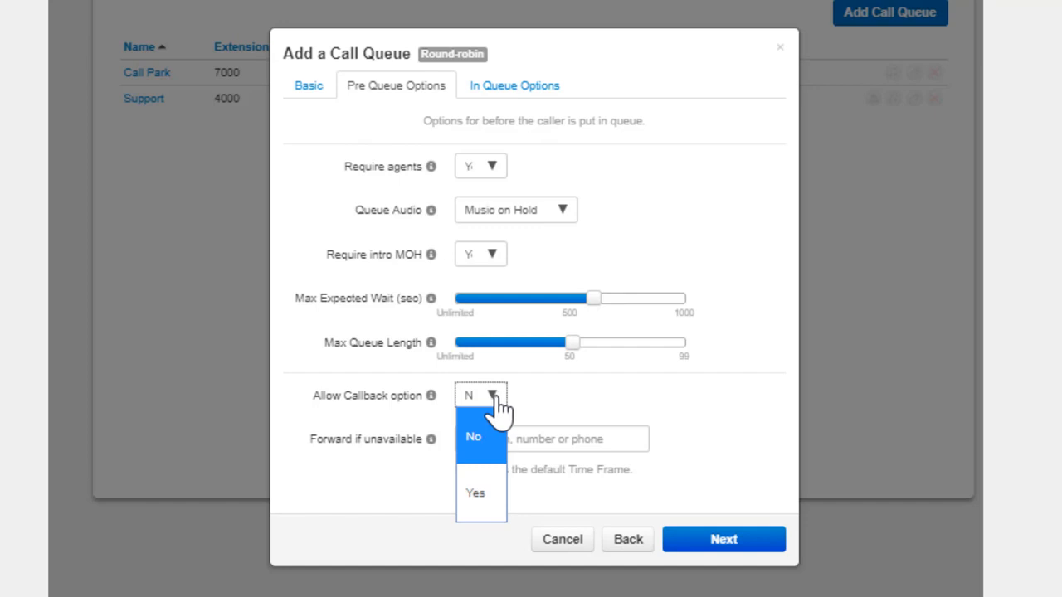
pyautogui.click(474, 496)
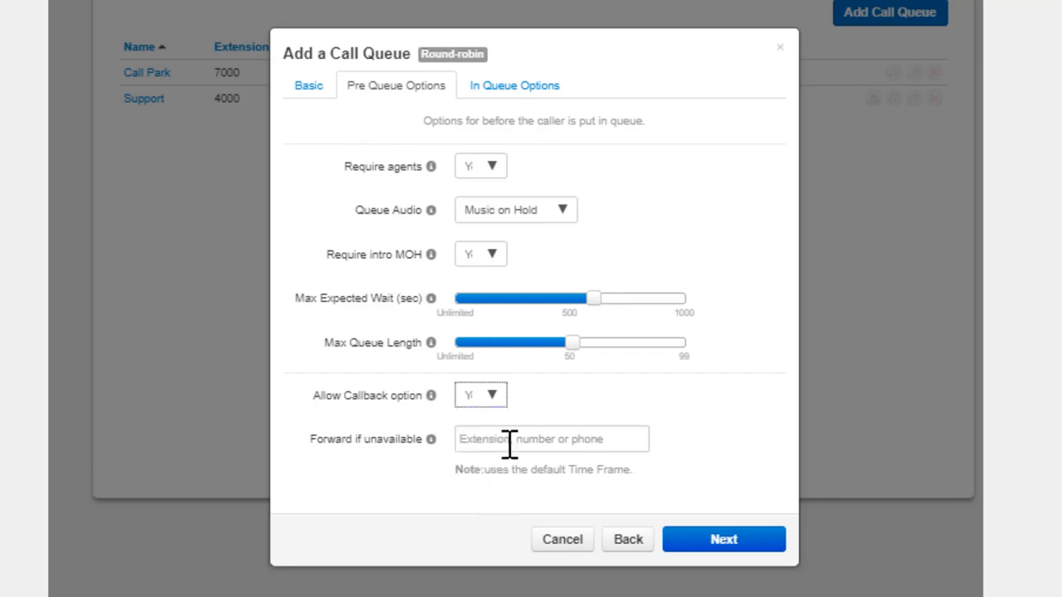
pyautogui.click(612, 441)
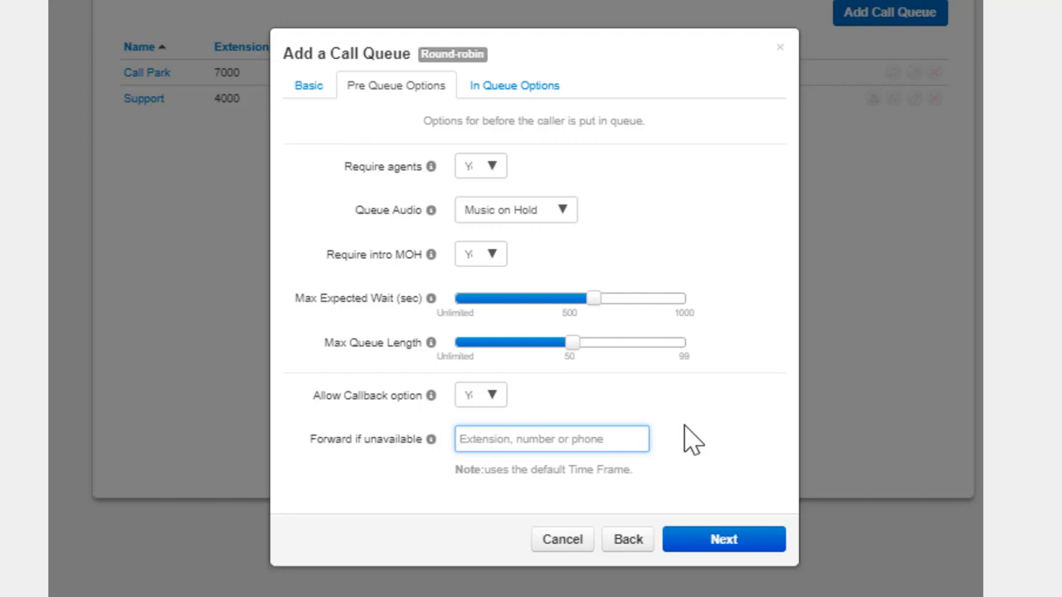
pyautogui.write('215555')
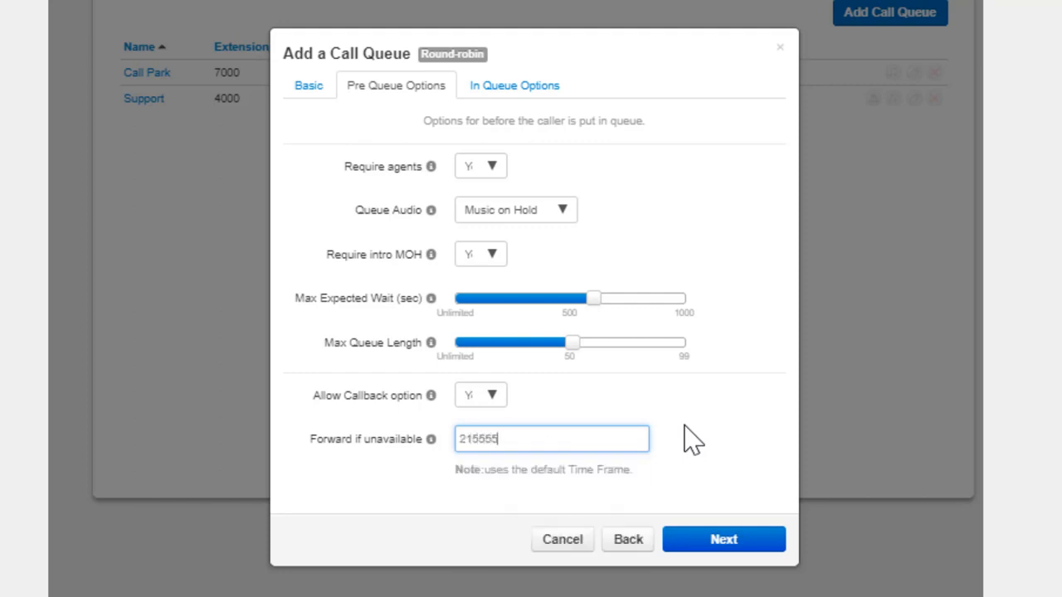
pyautogui.write('6754')
# Step: In the in-queue options, raise Queue Ring Timeout near its maximum and Agent Ring Timeout just past mid-range, with Logout agent on missed call set to Yes
pyautogui.click(723, 547)
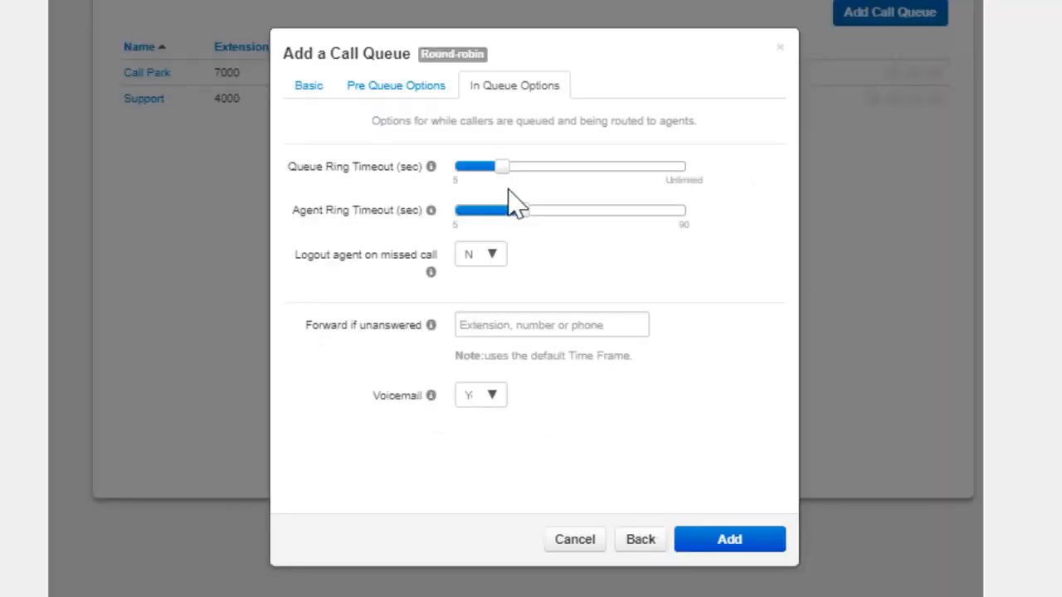
pyautogui.moveTo(503, 166); pyautogui.dragTo(660, 171)
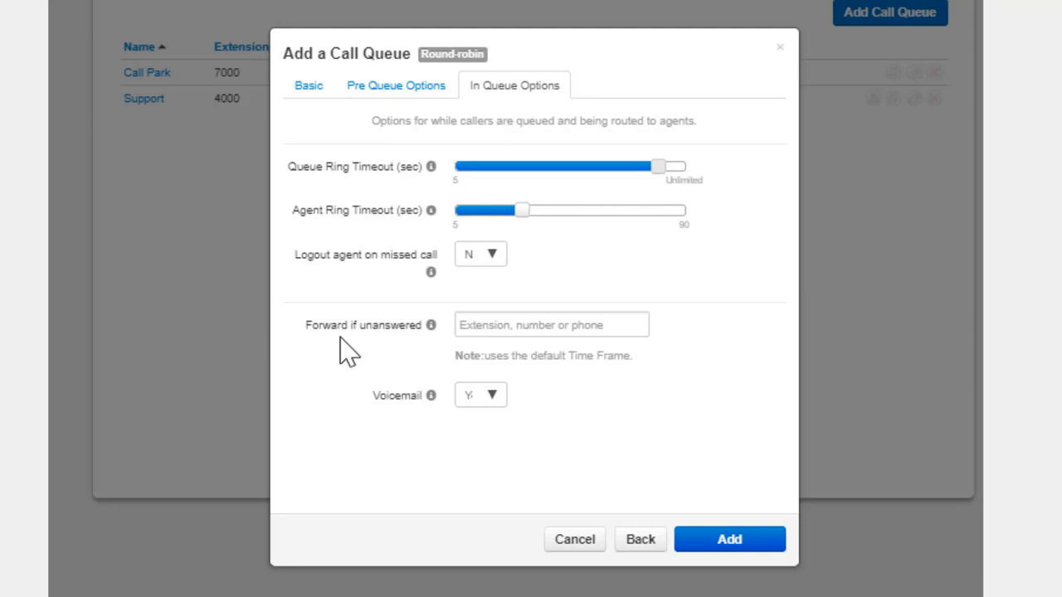
pyautogui.moveTo(524, 213)
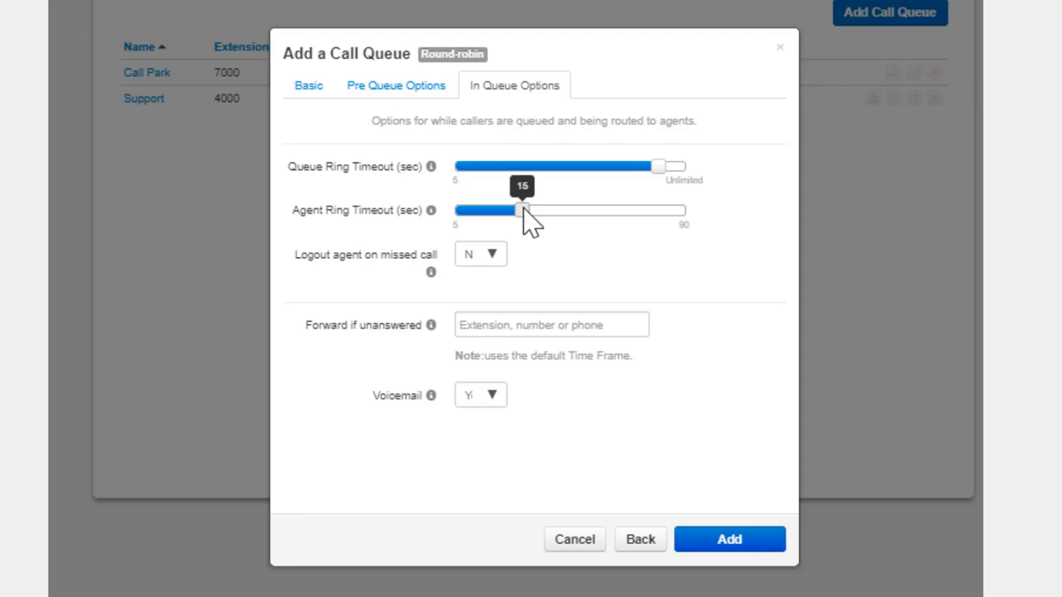
pyautogui.moveTo(523, 212); pyautogui.dragTo(589, 219)
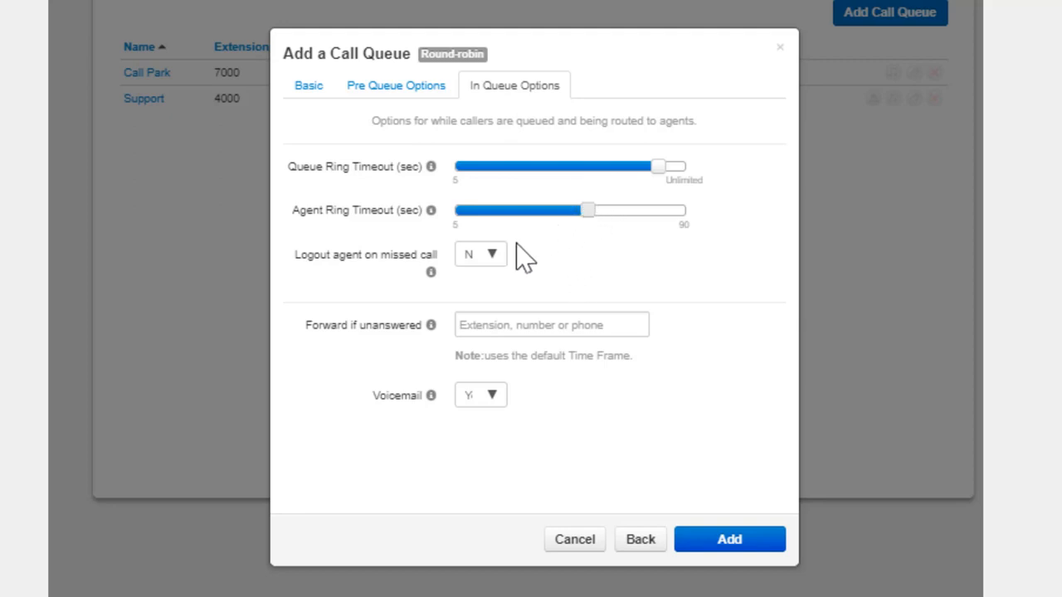
pyautogui.click(479, 257)
pyautogui.click(474, 359)
pyautogui.click(616, 324)
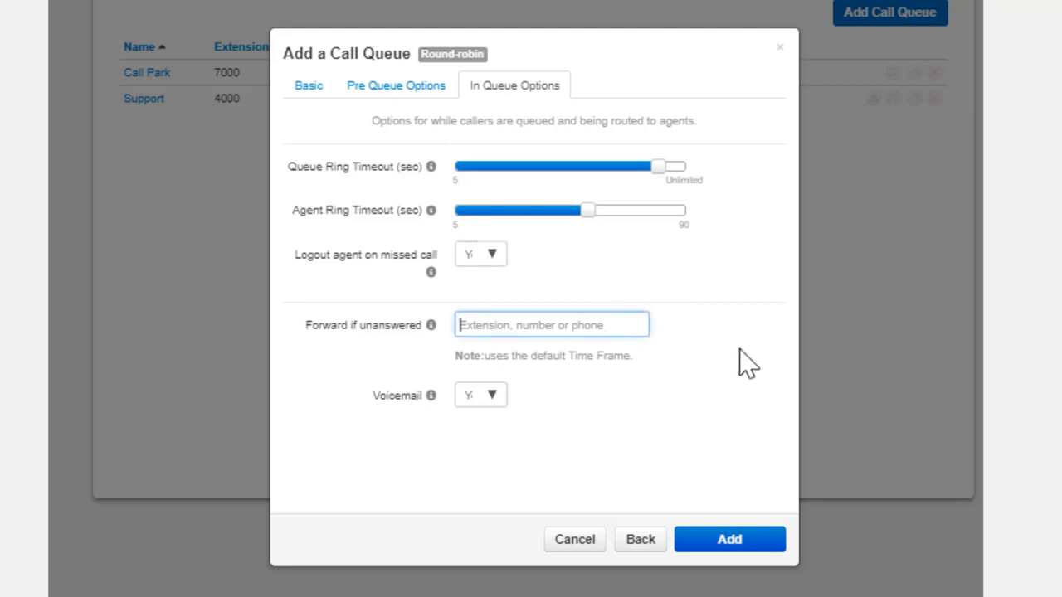
pyautogui.write('1212')
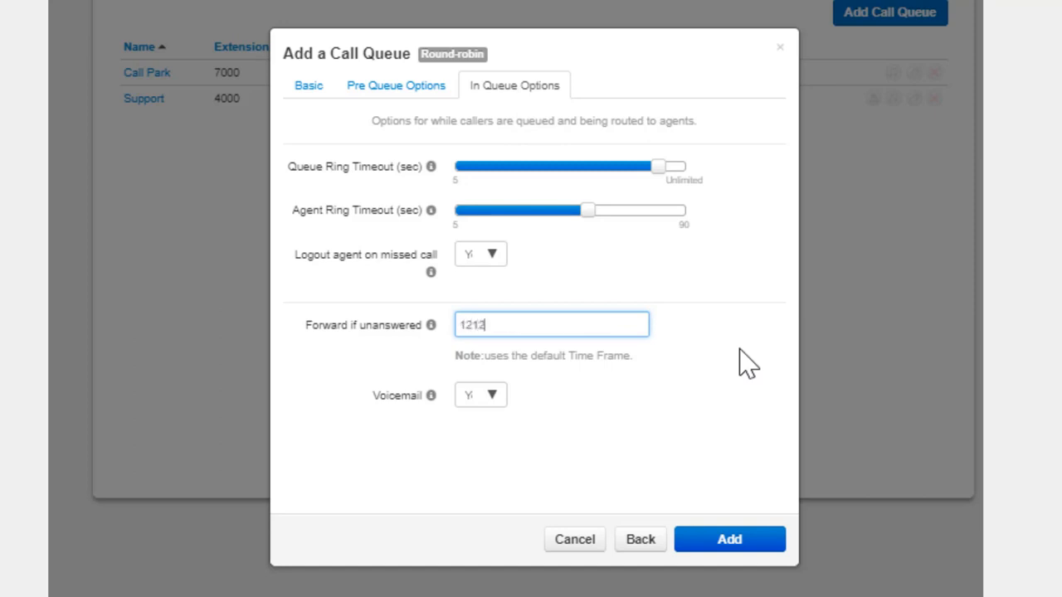
pyautogui.write('5556789')
pyautogui.moveTo(547, 324); pyautogui.dragTo(365, 300)
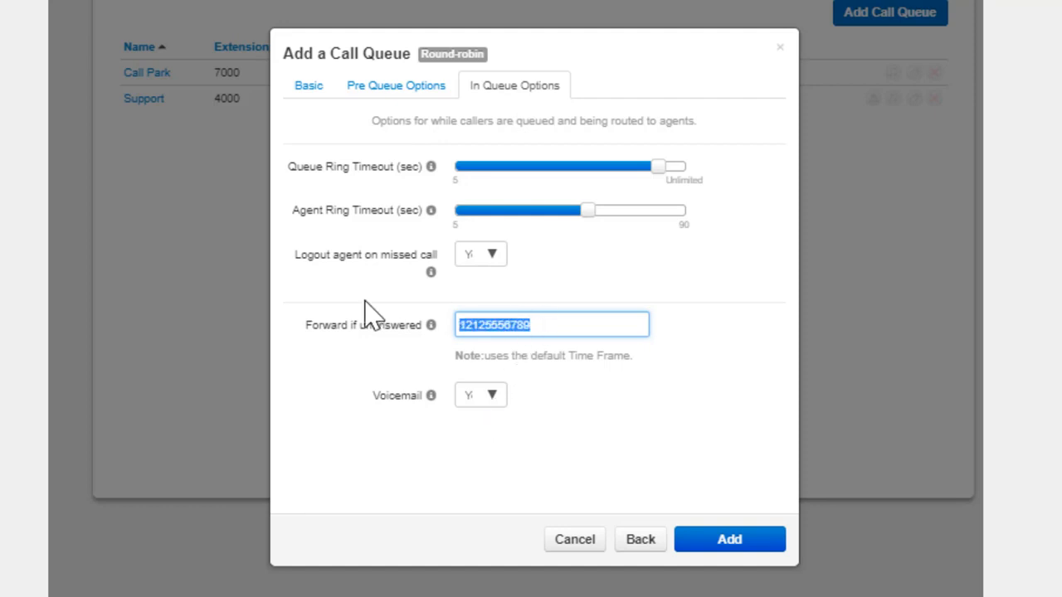
pyautogui.press('BackSpace')
pyautogui.click(332, 461)
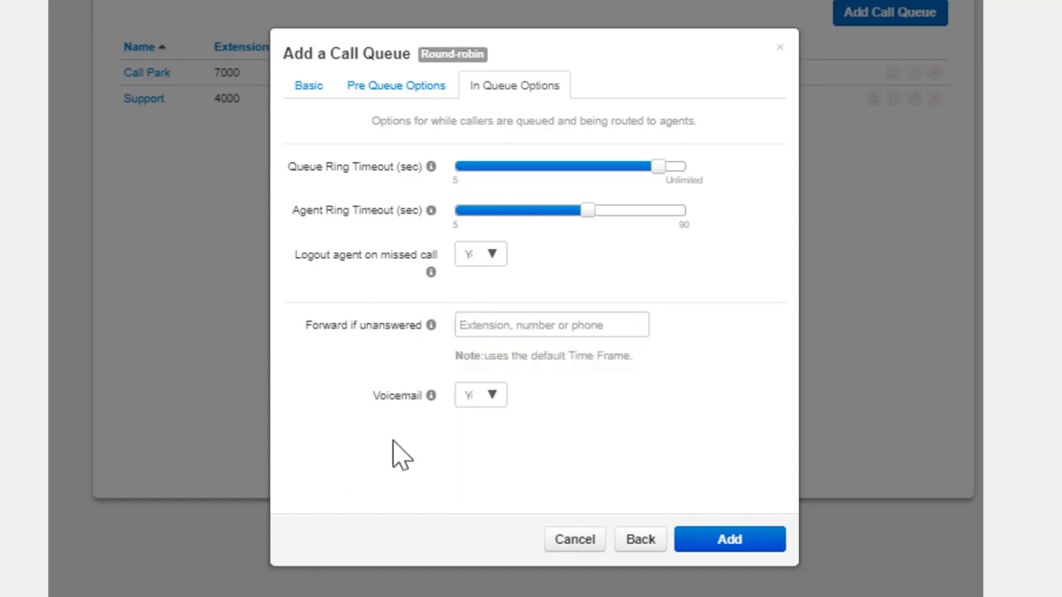
# Step: Set Voicemail to Yes in the in-queue options
pyautogui.click(485, 398)
pyautogui.click(488, 494)
# Step: Try the Ring All and Linear Hunt queue types, reviewing the in-queue options offered for each
pyautogui.click(317, 92)
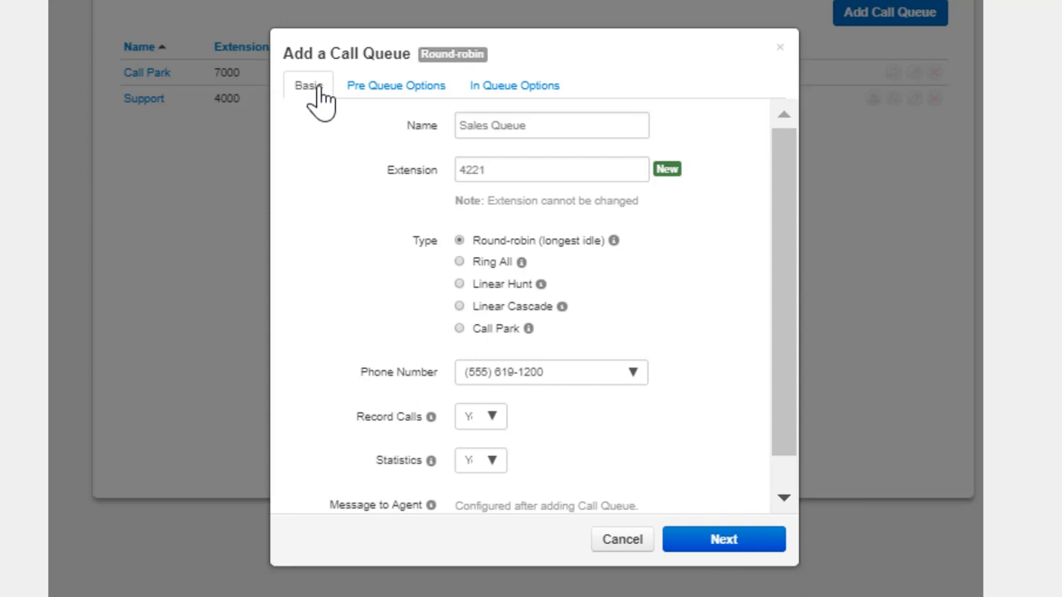
pyautogui.click(460, 261)
pyautogui.click(508, 88)
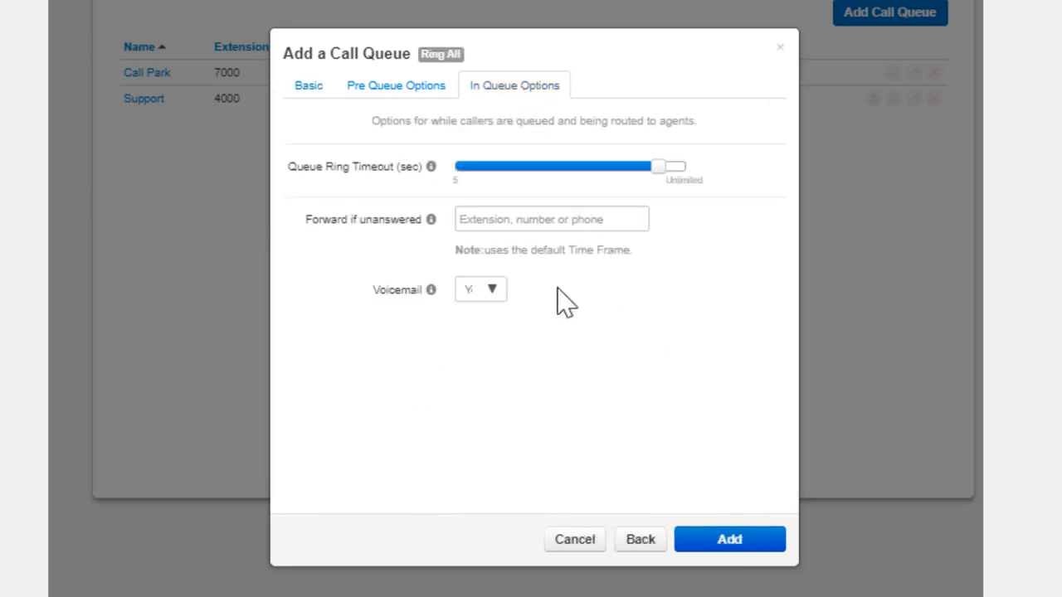
pyautogui.click(310, 89)
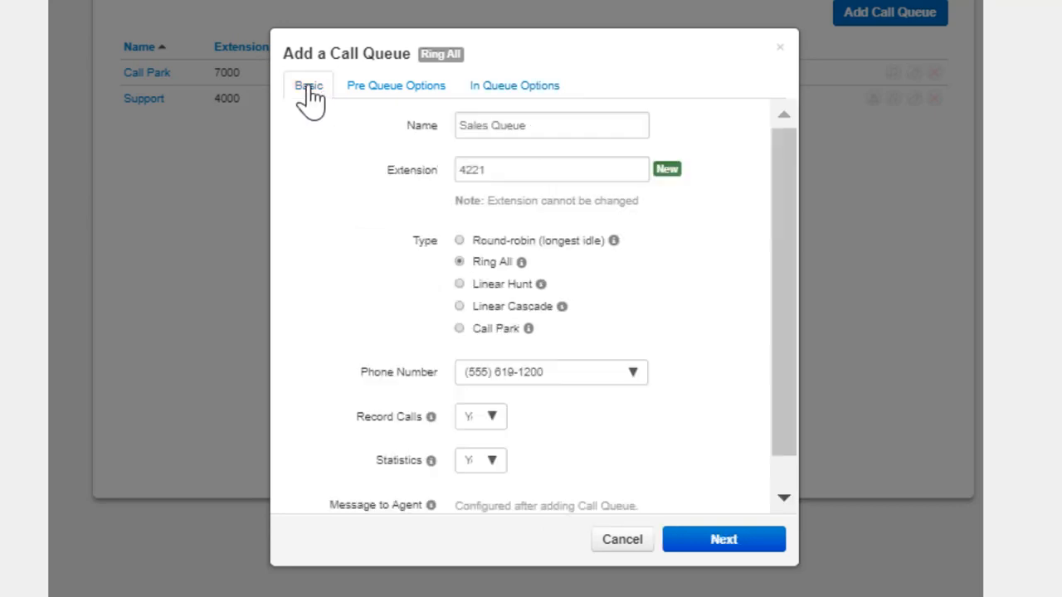
pyautogui.click(459, 284)
pyautogui.click(512, 91)
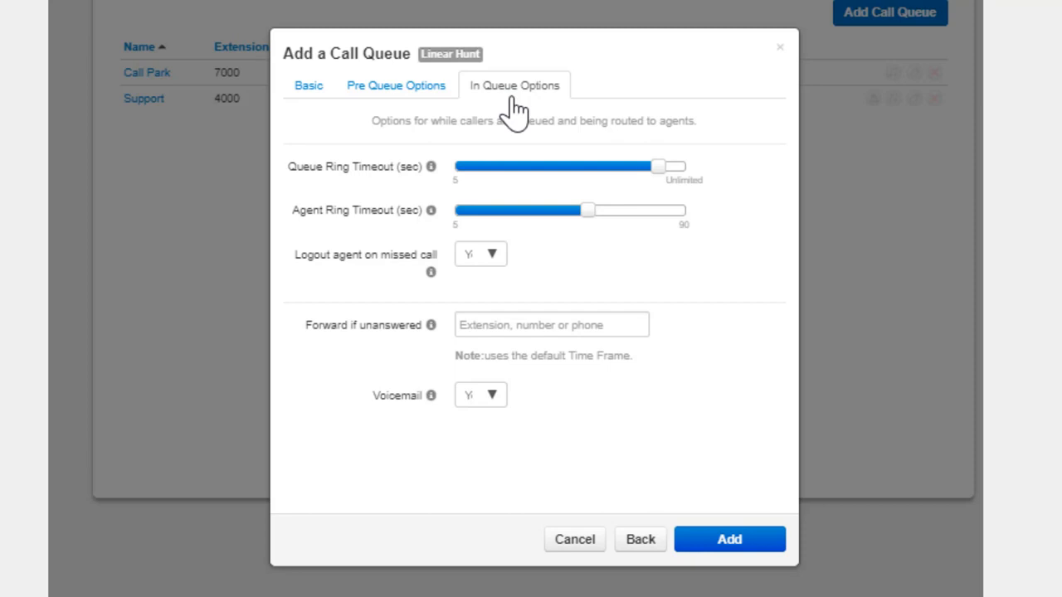
# Step: Try the Linear Cascade type with Initial Agent Group to Ring at about 10 and Agent Group to Add After Timeout at about 20
pyautogui.click(303, 89)
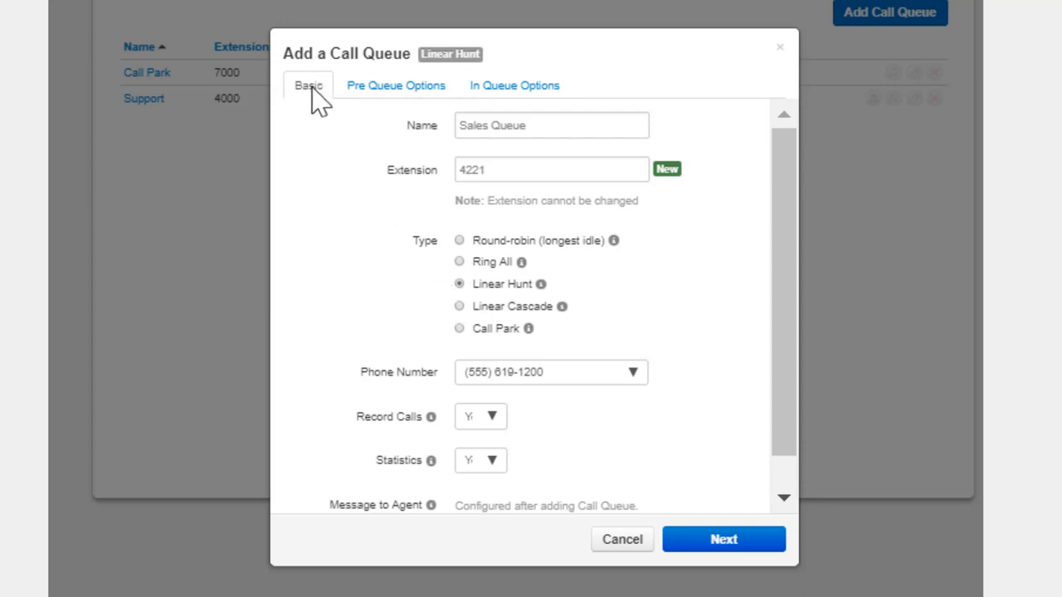
pyautogui.click(459, 306)
pyautogui.click(514, 92)
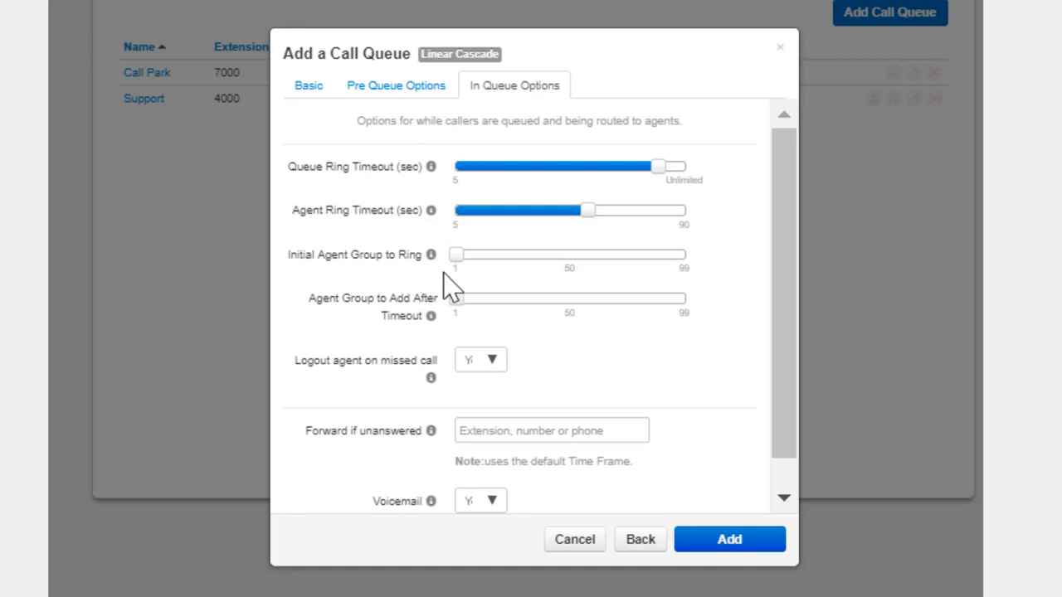
pyautogui.moveTo(456, 257)
pyautogui.moveTo(455, 256); pyautogui.dragTo(501, 301)
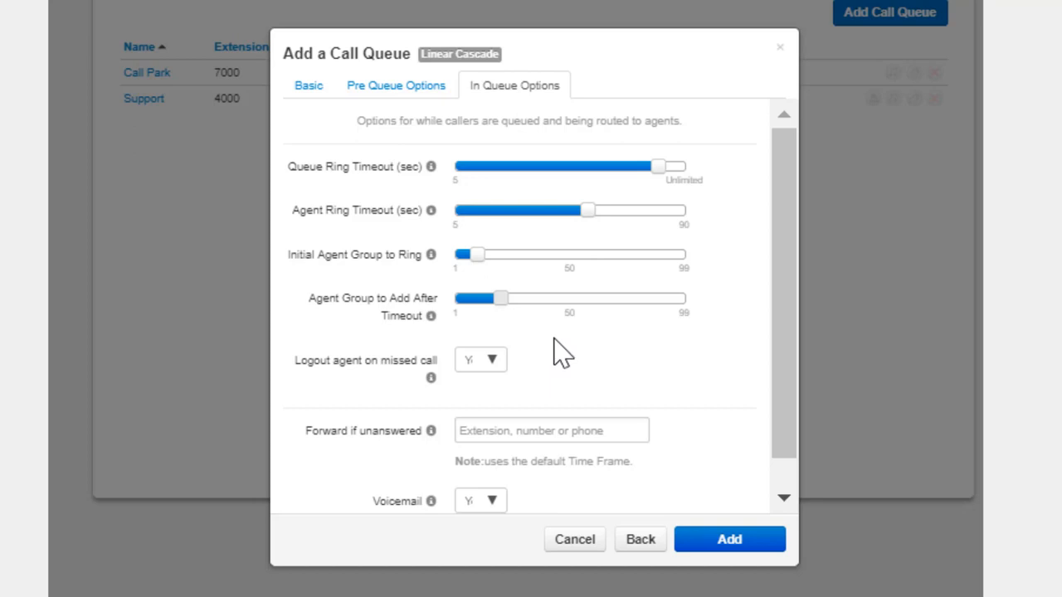
# Step: Try the Call Park queue type to review its basic options
pyautogui.click(309, 86)
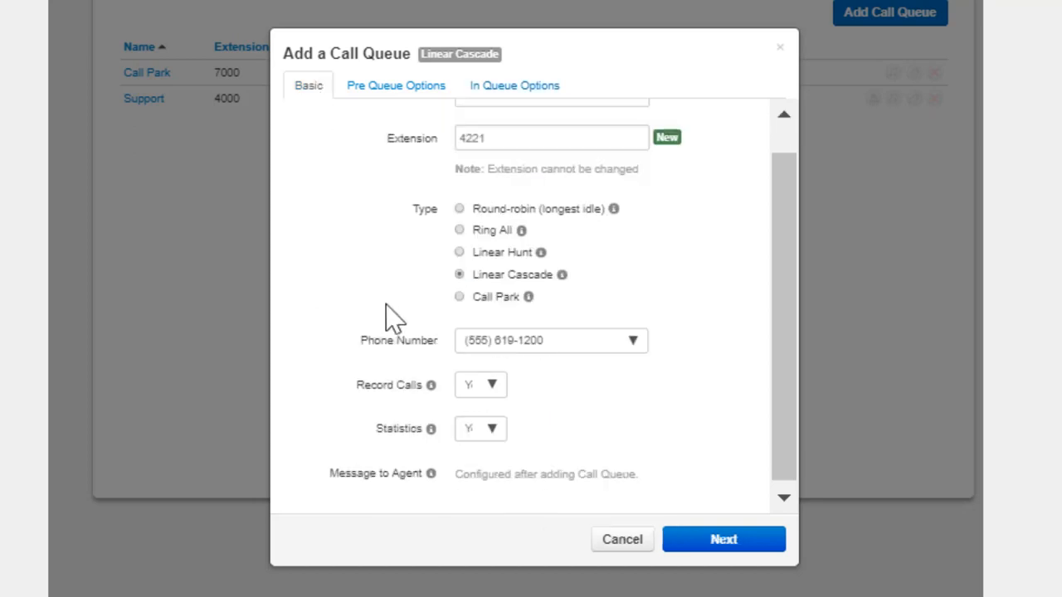
pyautogui.click(459, 299)
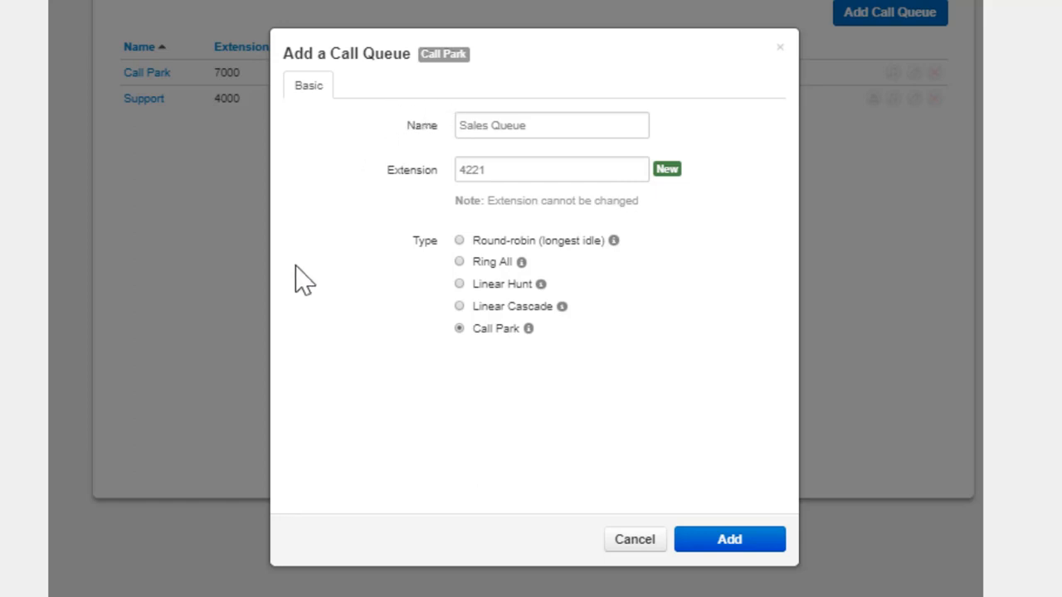
# Step: Set the queue type to Round-robin (longest idle) and add the queue
pyautogui.click(459, 240)
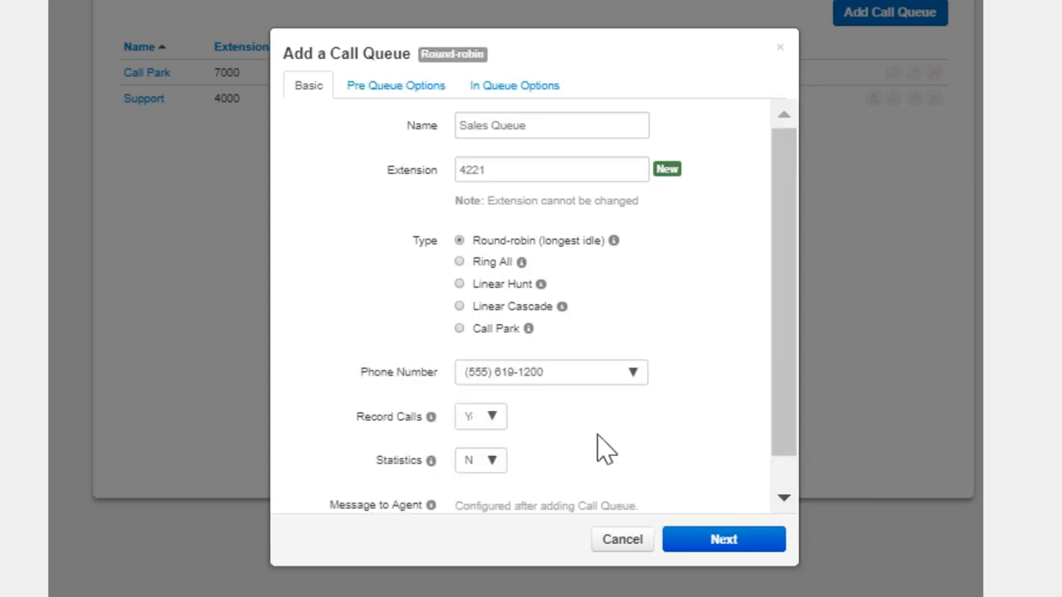
pyautogui.click(715, 539)
pyautogui.click(715, 539)
pyautogui.click(730, 541)
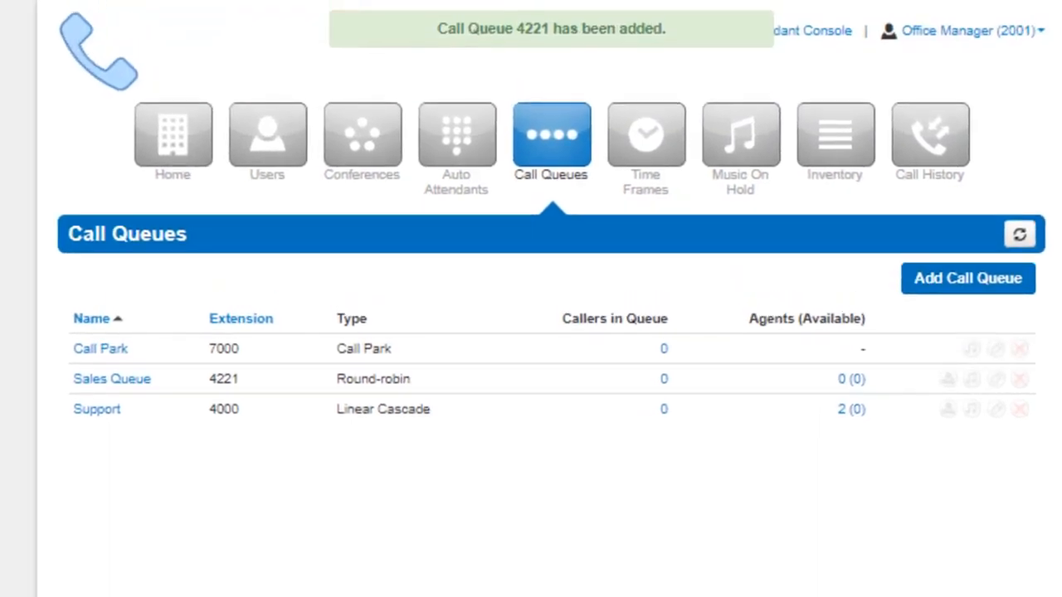
# Step: Start a new agent for Sales Queue with agent phone 1000 (Basic User) and Status set to Online
pyautogui.click(893, 366)
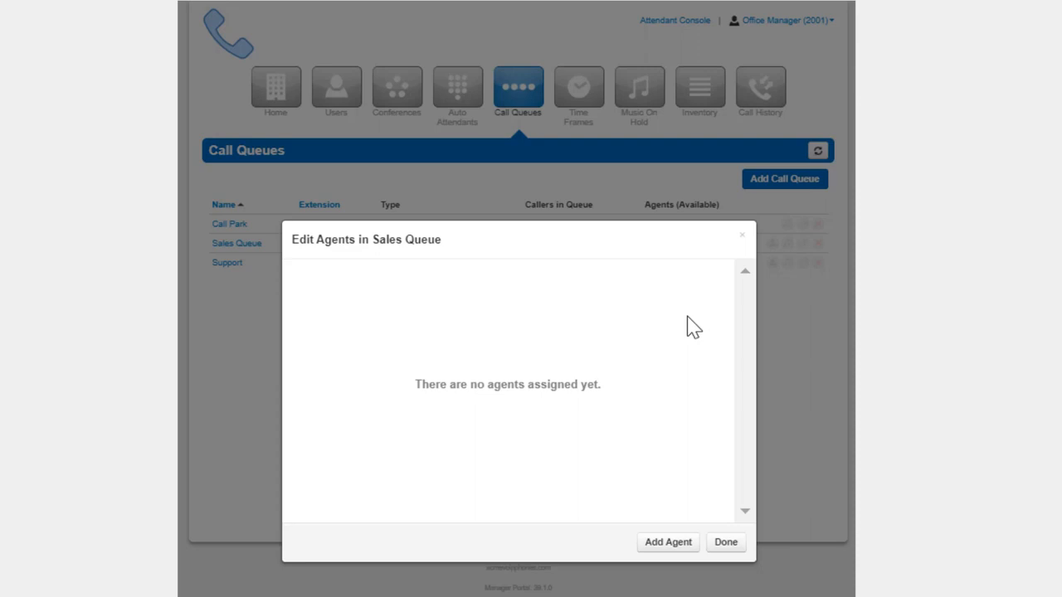
pyautogui.click(655, 548)
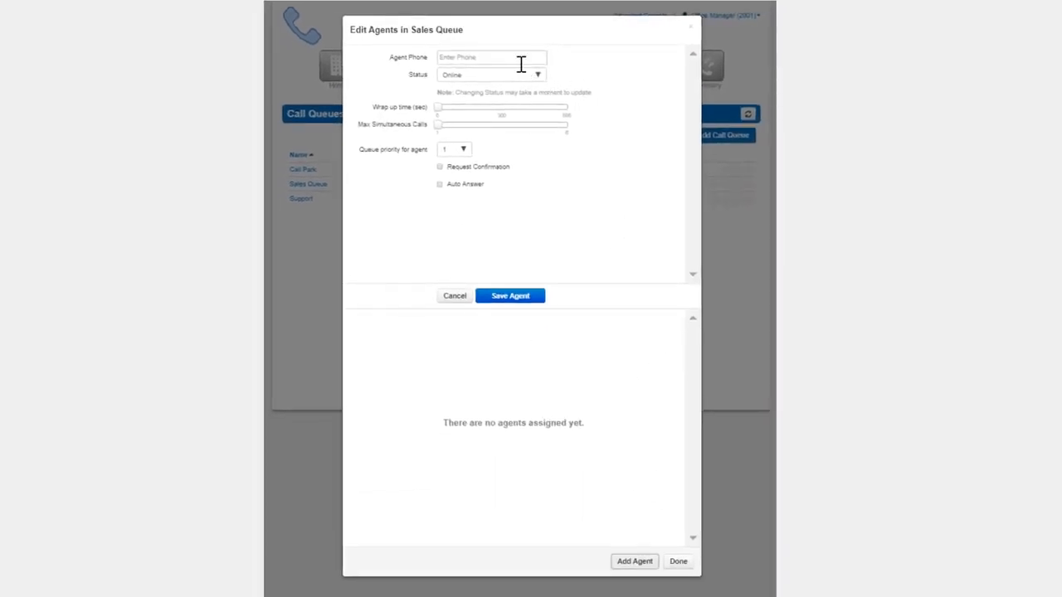
pyautogui.click(520, 60)
pyautogui.write('b')
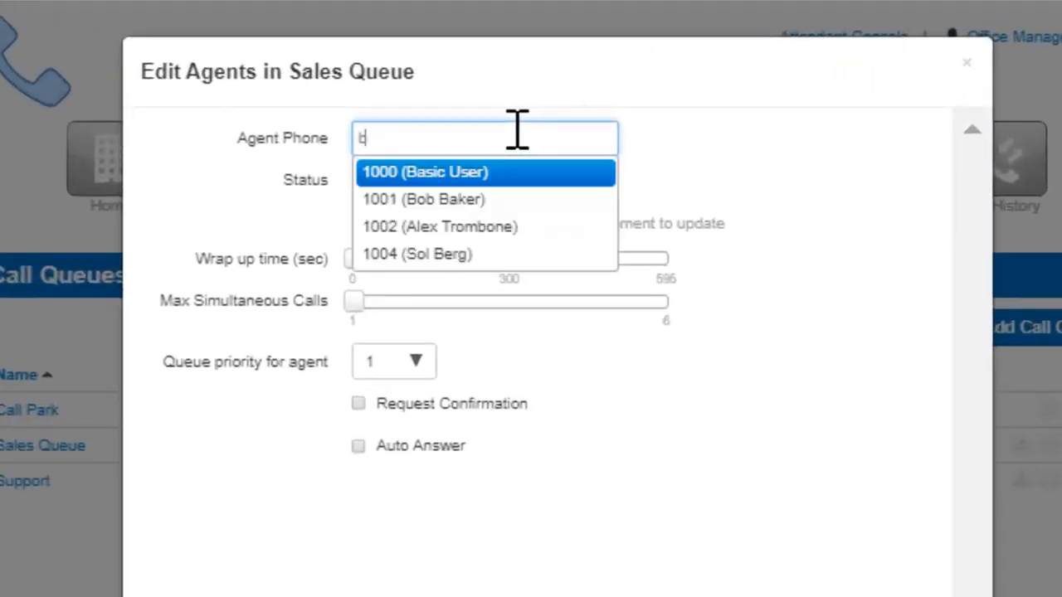
pyautogui.press('Return')
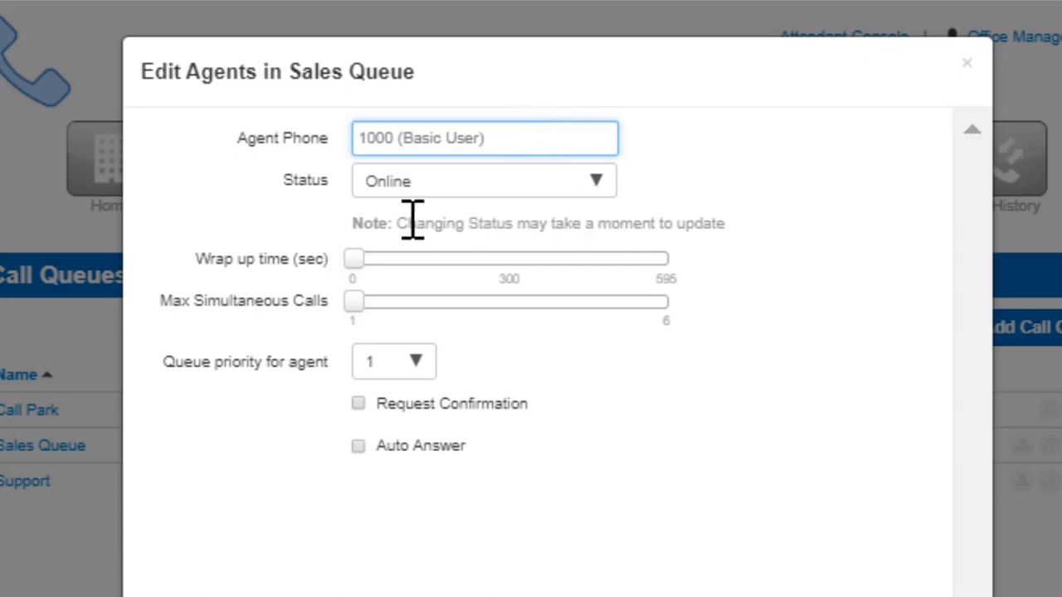
pyautogui.click(414, 185)
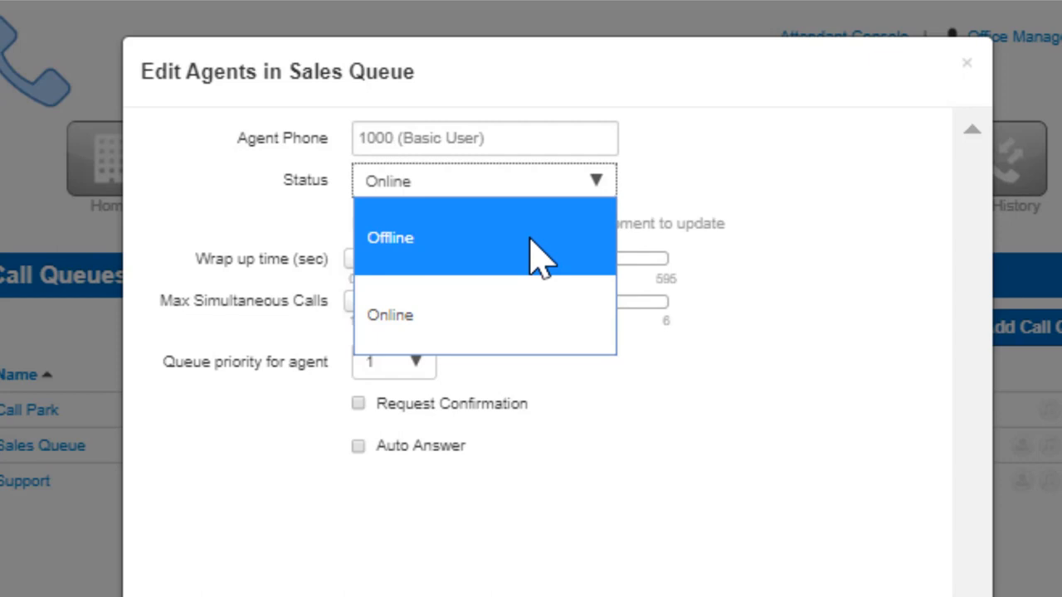
pyautogui.click(550, 312)
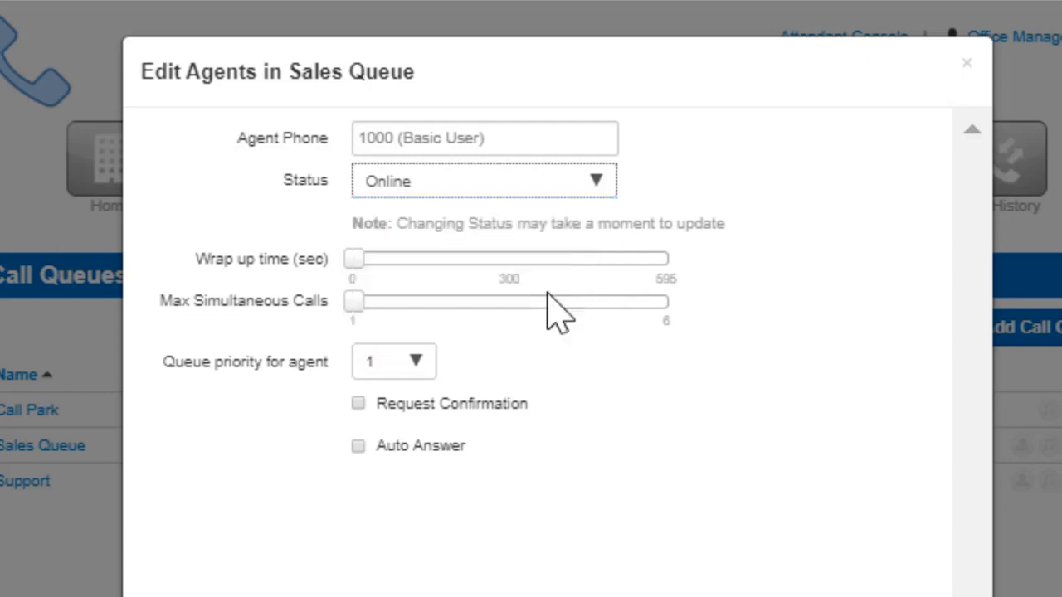
# Step: Set the agent's wrap up time to 25 seconds and Max Simultaneous Calls to 2
pyautogui.moveTo(358, 264)
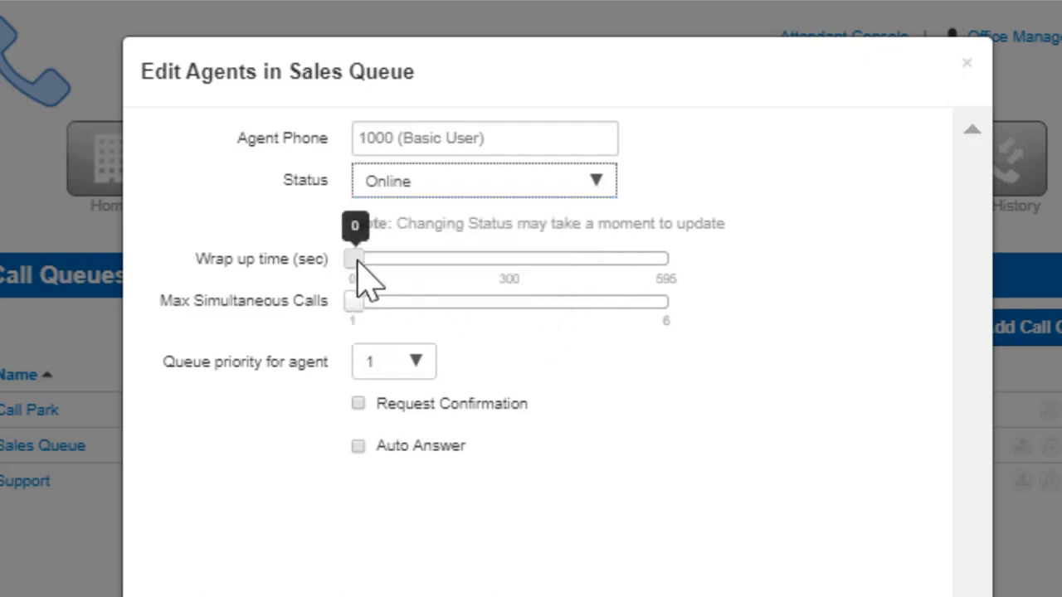
pyautogui.moveTo(357, 262); pyautogui.dragTo(369, 267)
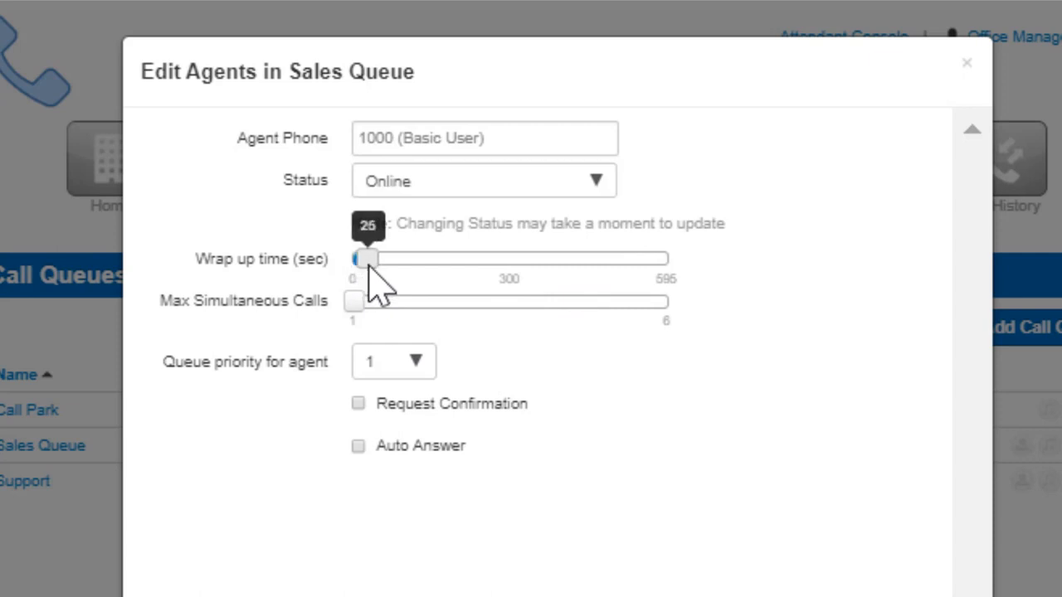
pyautogui.moveTo(356, 305)
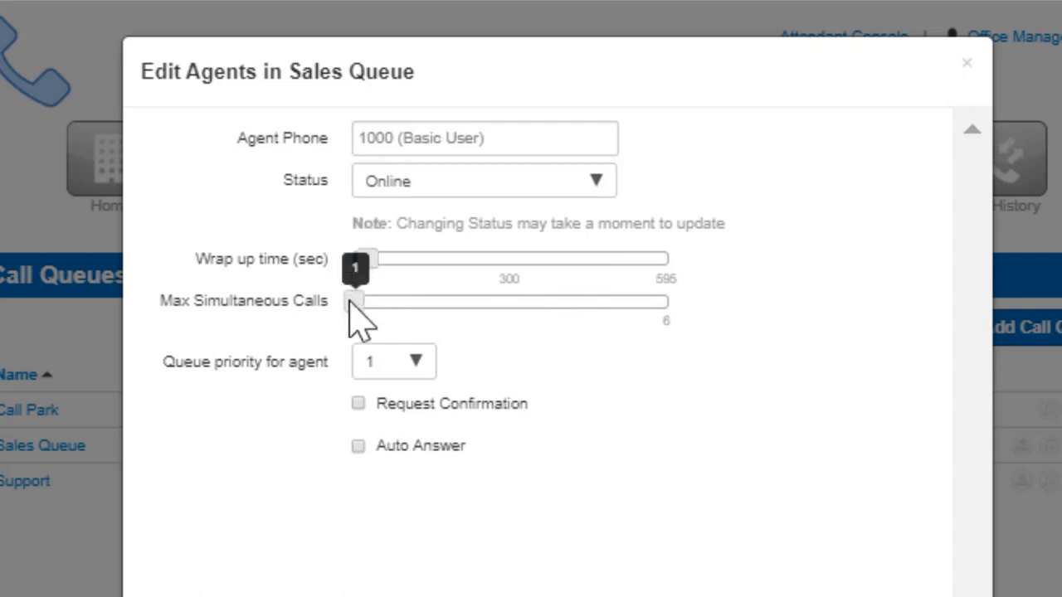
pyautogui.moveTo(350, 305); pyautogui.dragTo(384, 306)
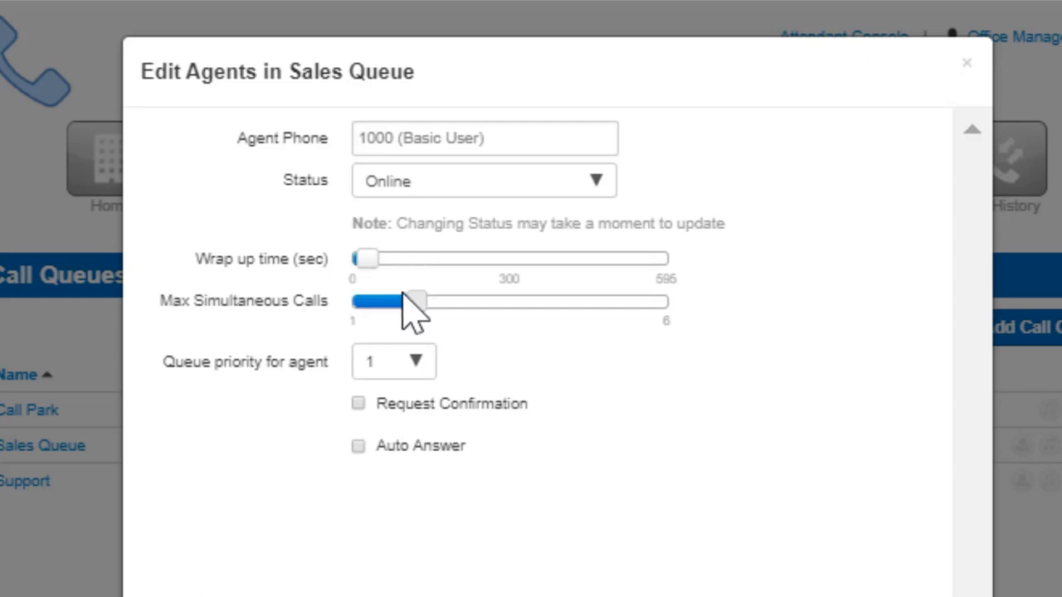
pyautogui.moveTo(409, 298)
# Step: Keep the agent's queue priority at 1, enable Auto Answer, and save the agent
pyautogui.click(413, 369)
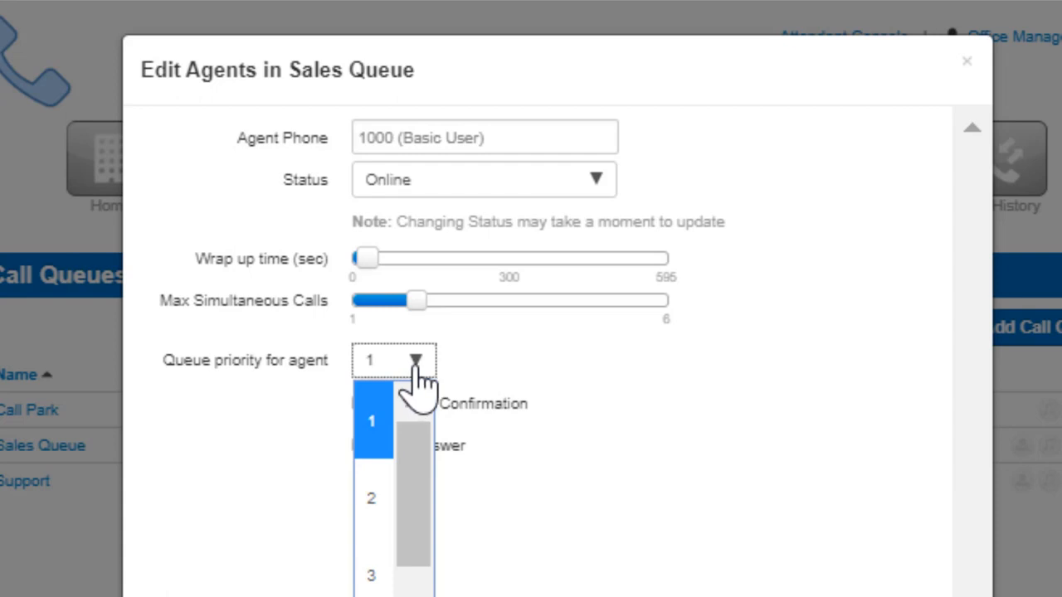
pyautogui.click(413, 374)
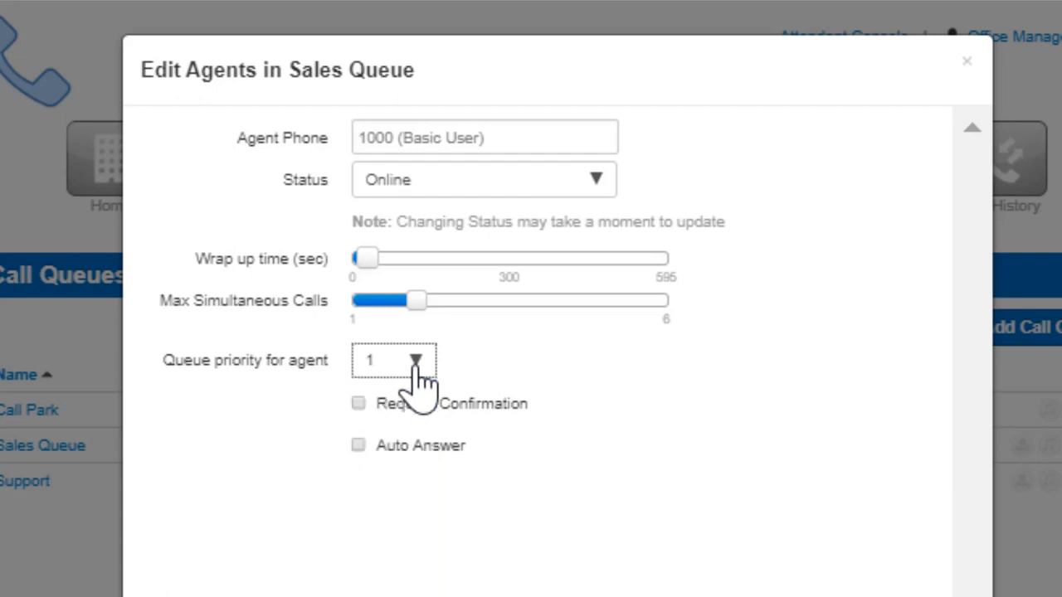
pyautogui.click(358, 403)
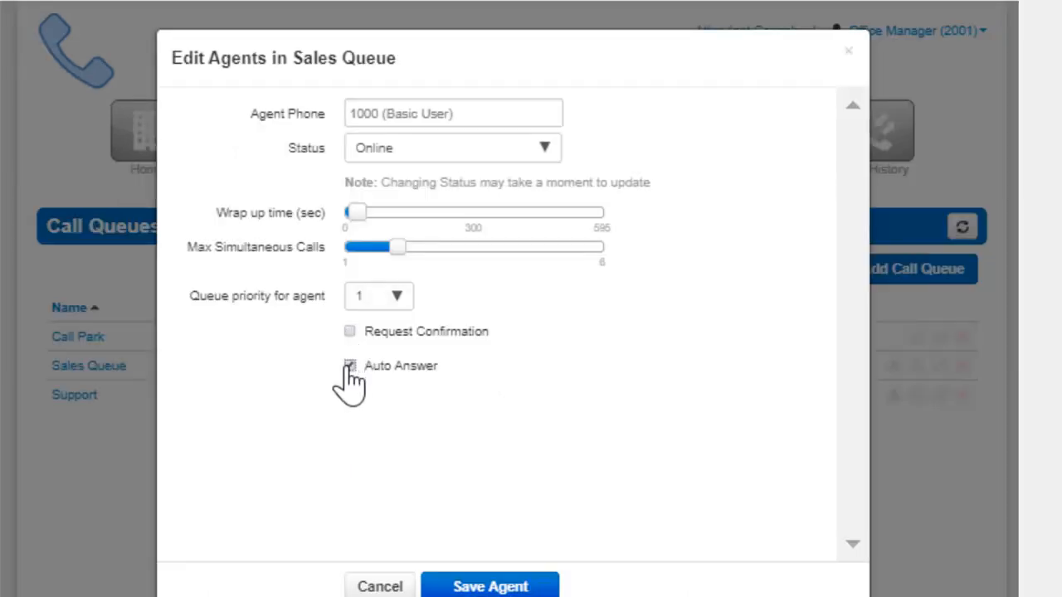
pyautogui.click(487, 587)
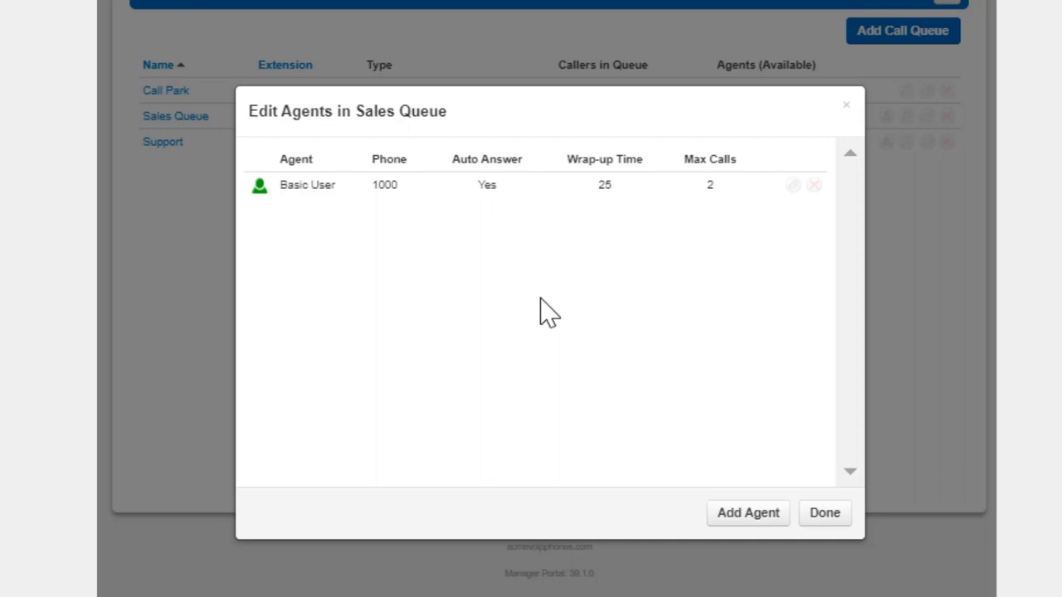
# Step: Remove the Basic User agent from Sales Queue and finish editing its agents
pyautogui.click(794, 185)
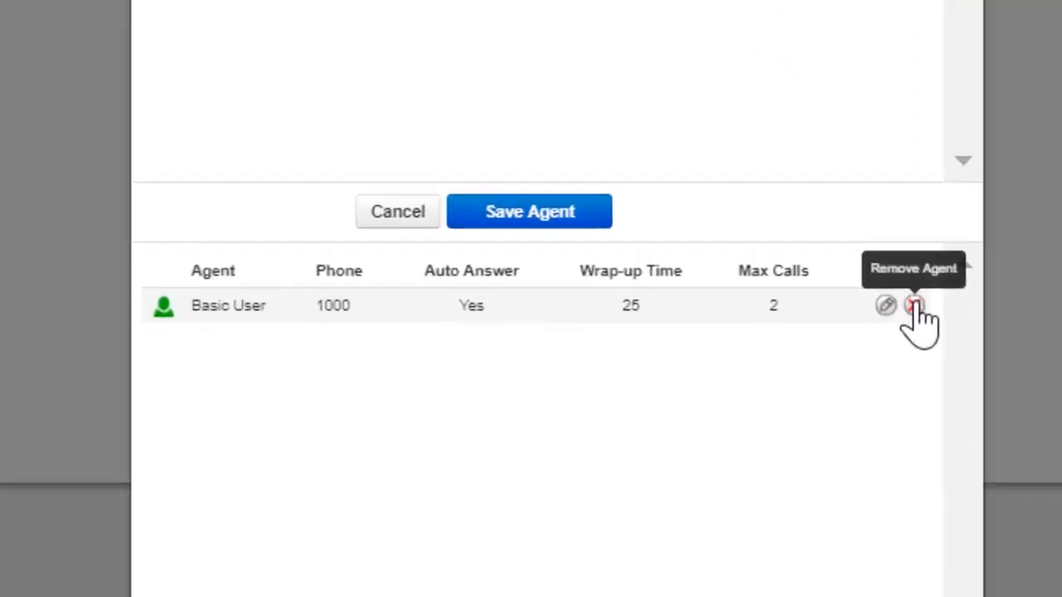
pyautogui.click(744, 435)
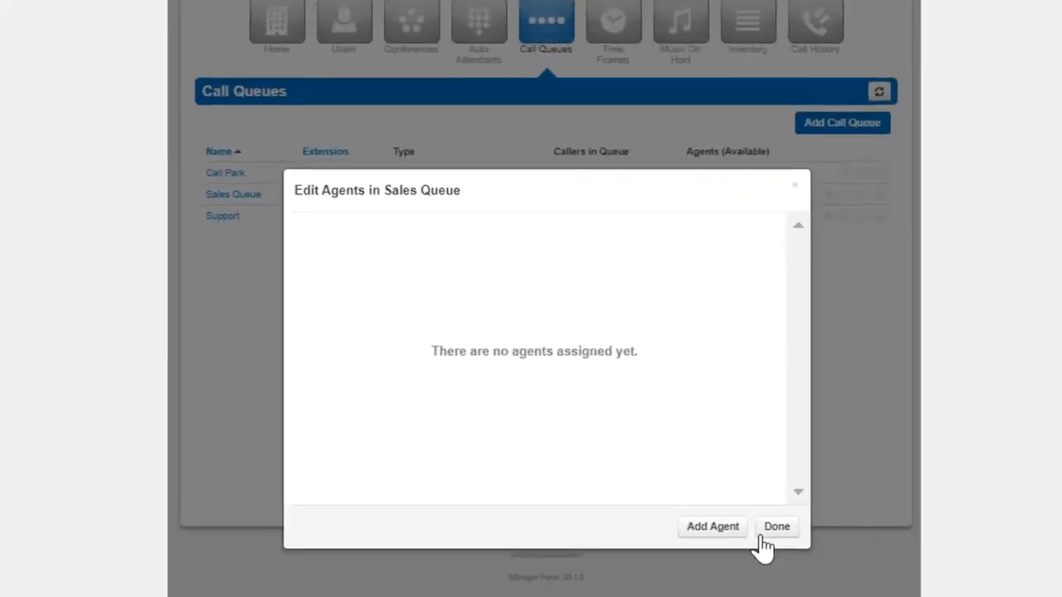
pyautogui.click(760, 535)
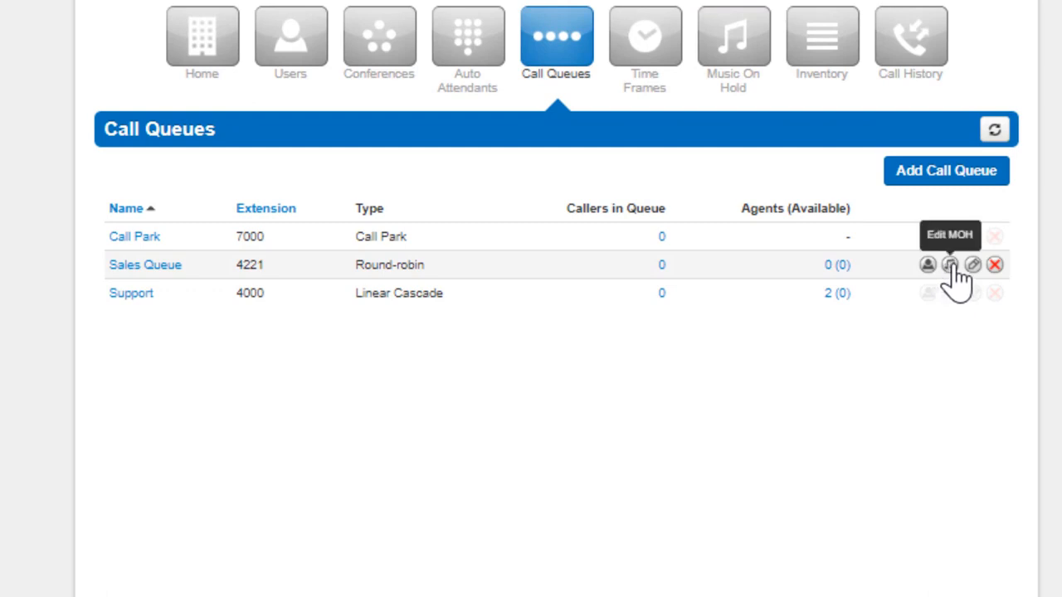
# Step: Upload Song2.mp3 as music on hold for Sales Queue with the song name Queue MoH
pyautogui.click(951, 265)
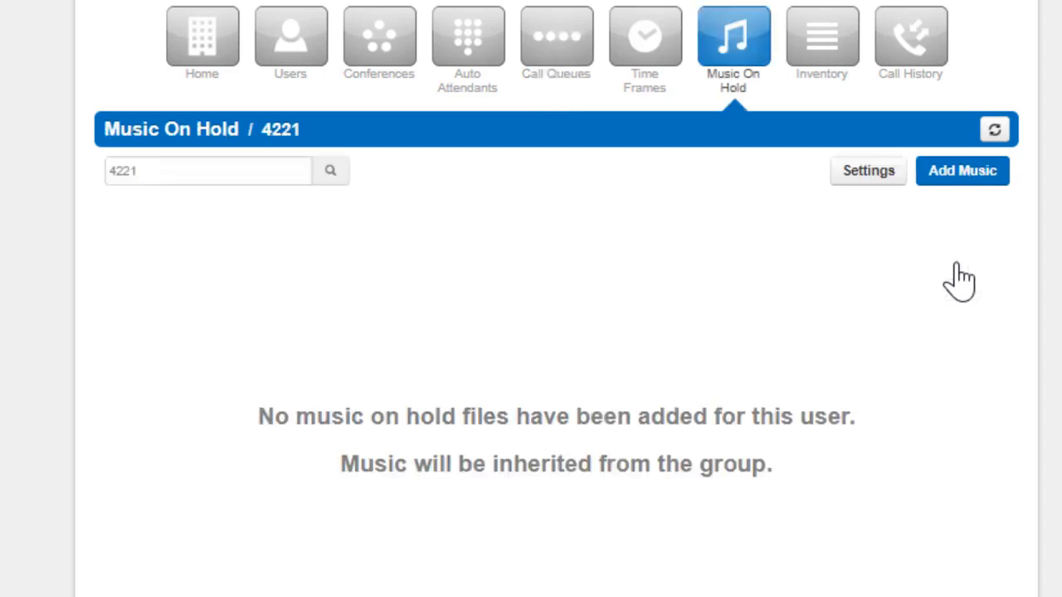
pyautogui.click(950, 176)
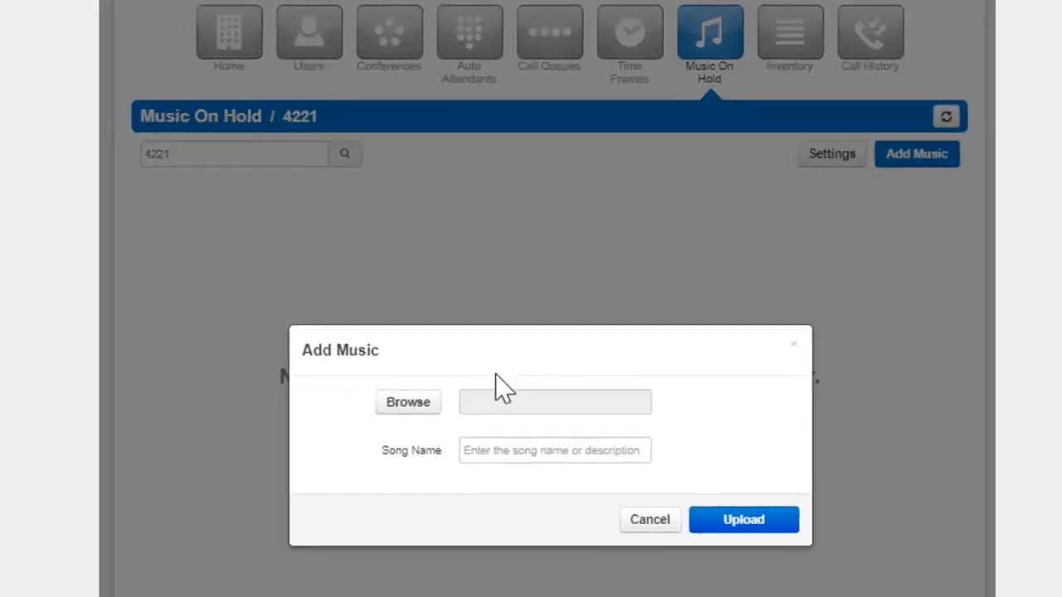
pyautogui.click(398, 446)
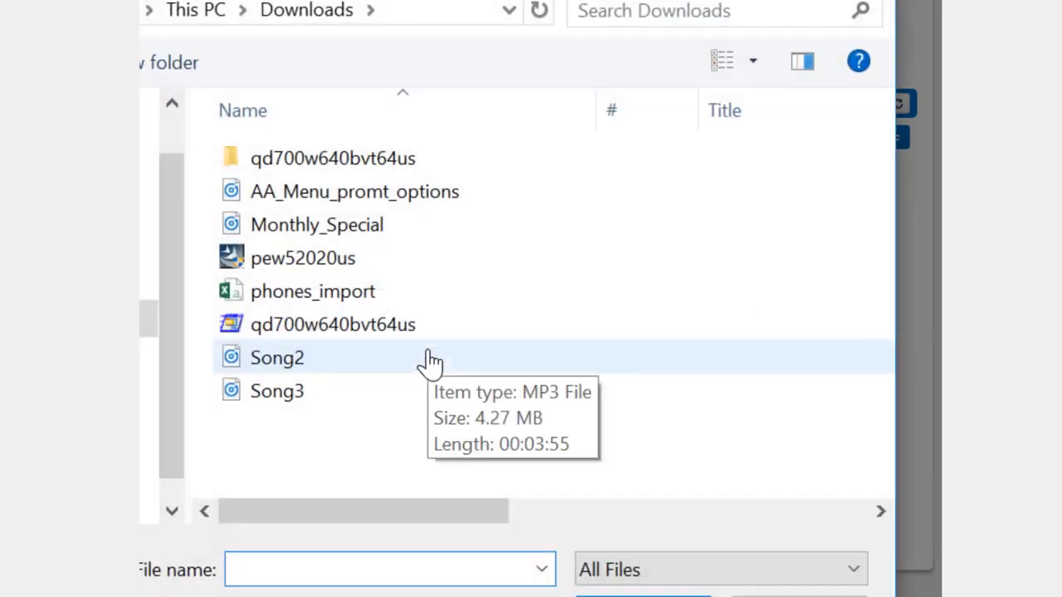
pyautogui.doubleClick(429, 362)
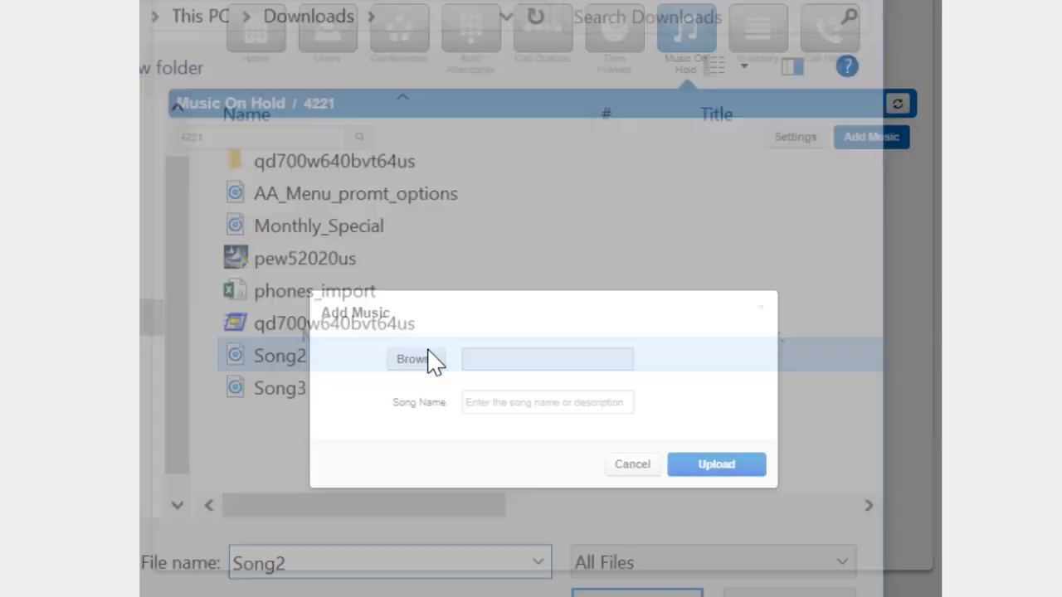
pyautogui.click(507, 405)
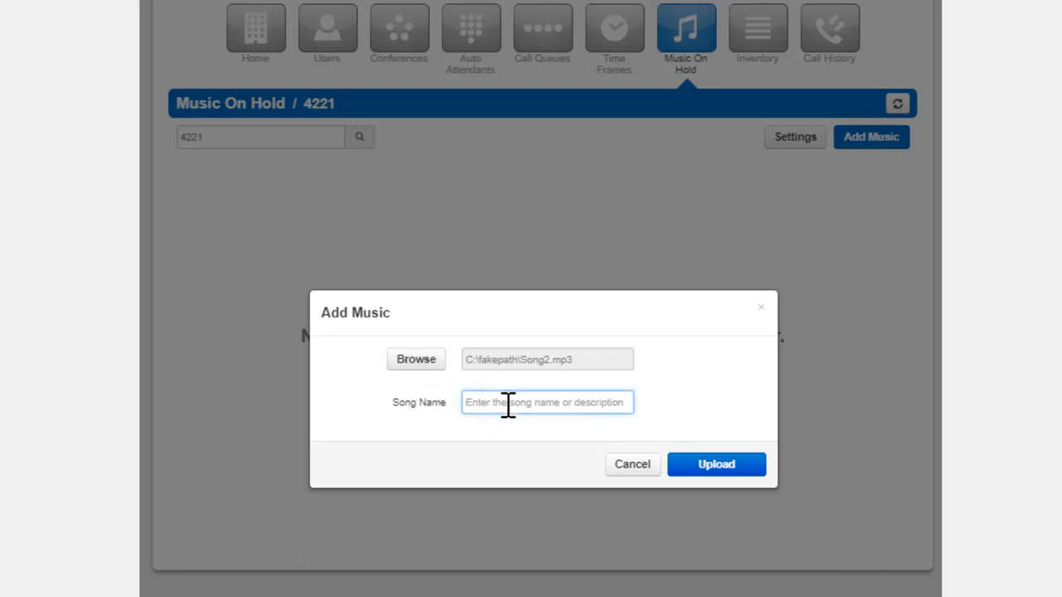
pyautogui.write('Queue MoH')
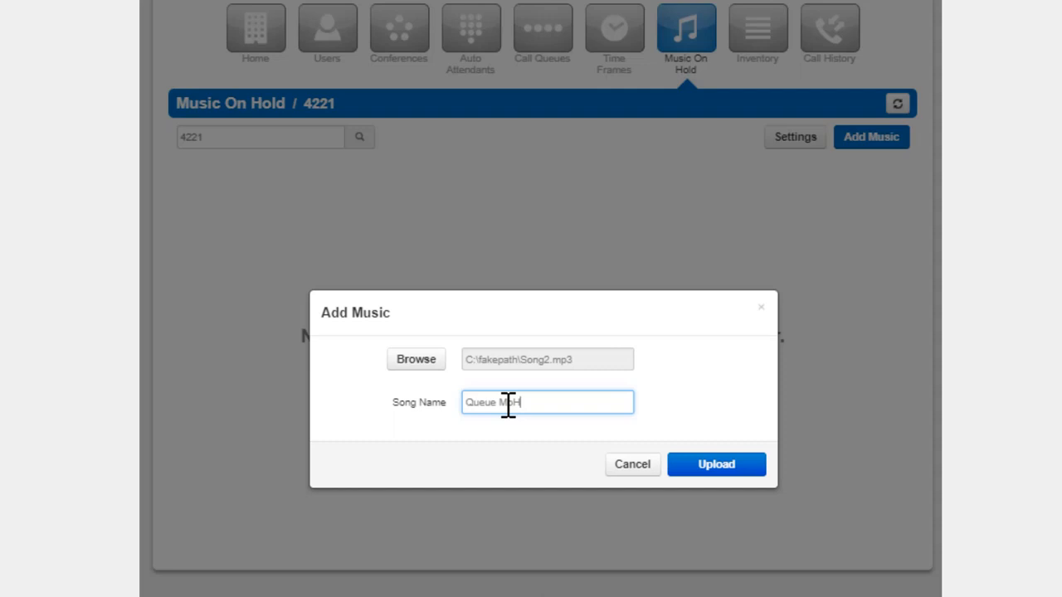
pyautogui.click(731, 466)
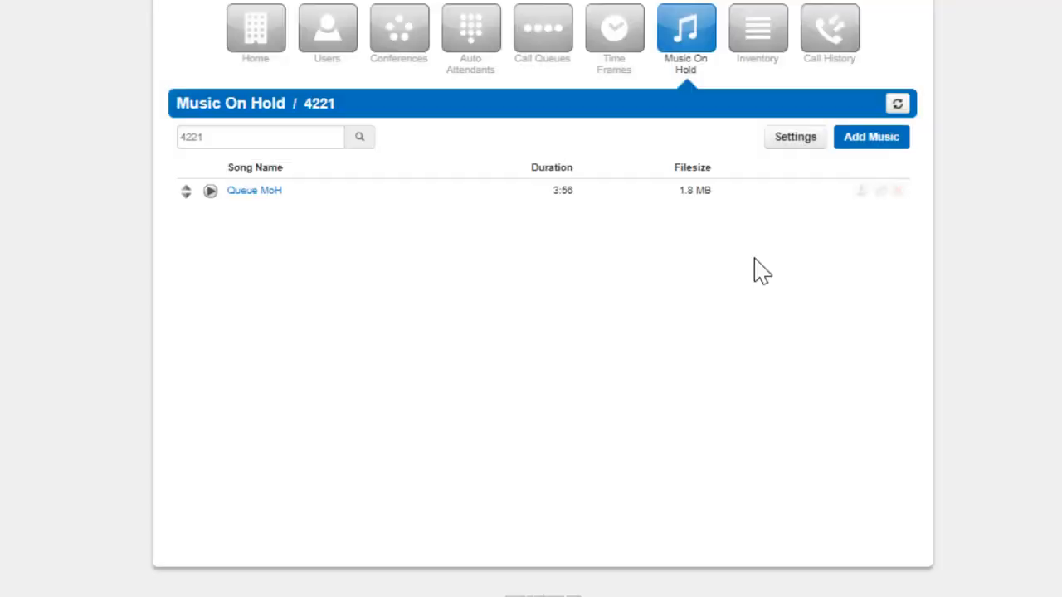
# Step: Enable the introductory greeting for the queue's music on hold, upload Monthly_Special.mp3 named Queue Introductory greeting, and save
pyautogui.click(784, 139)
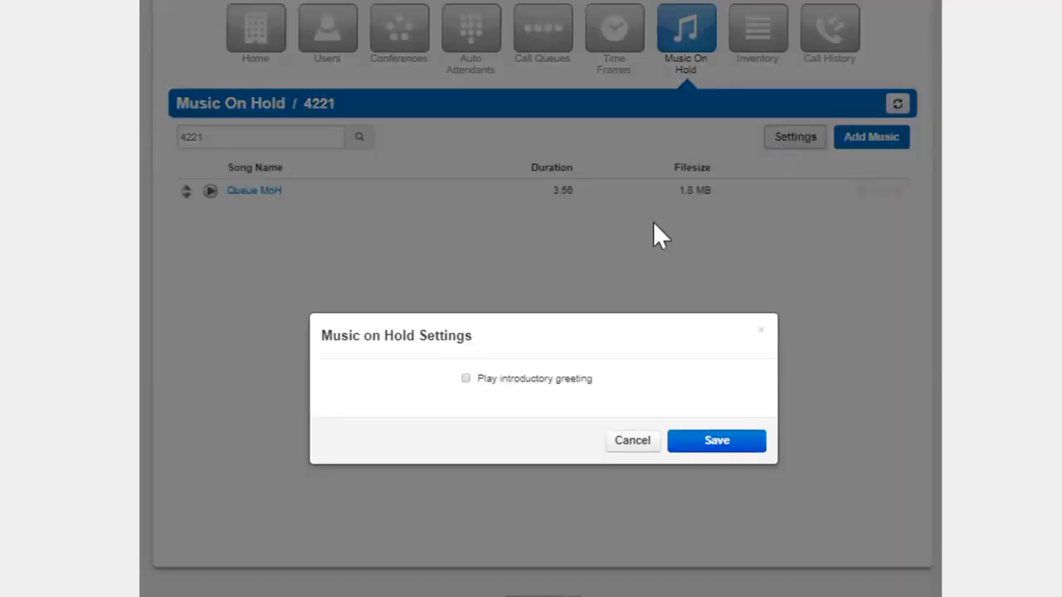
pyautogui.click(466, 378)
pyautogui.click(465, 352)
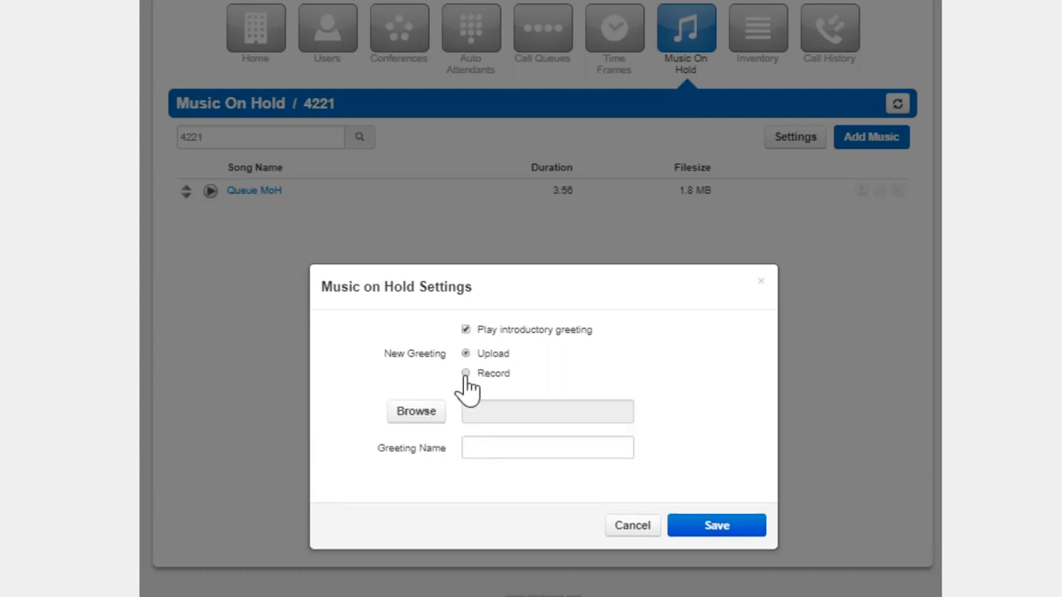
pyautogui.click(466, 373)
pyautogui.click(465, 353)
pyautogui.click(416, 410)
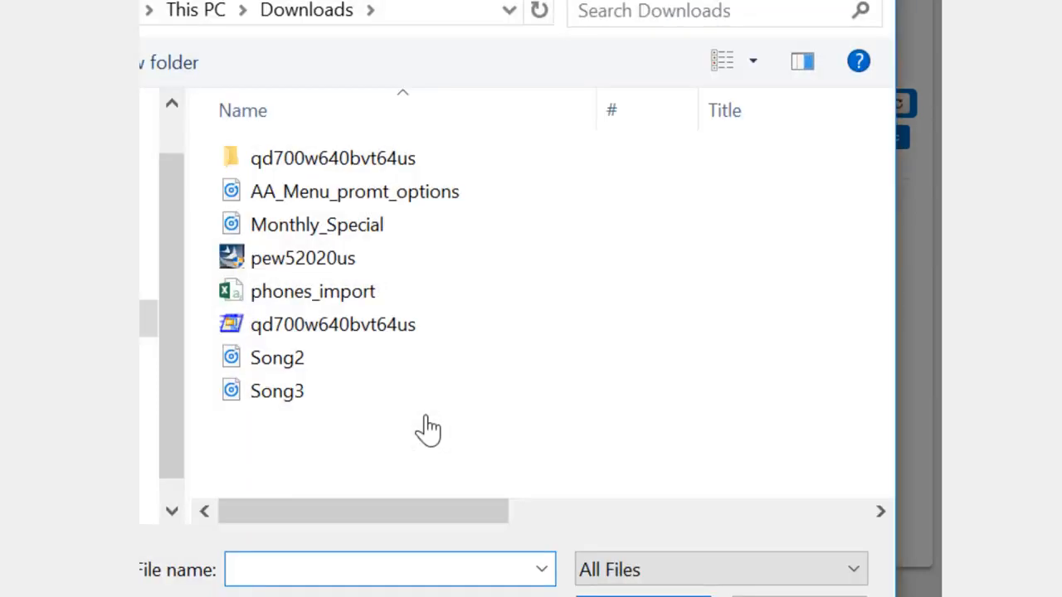
pyautogui.doubleClick(356, 226)
pyautogui.click(510, 443)
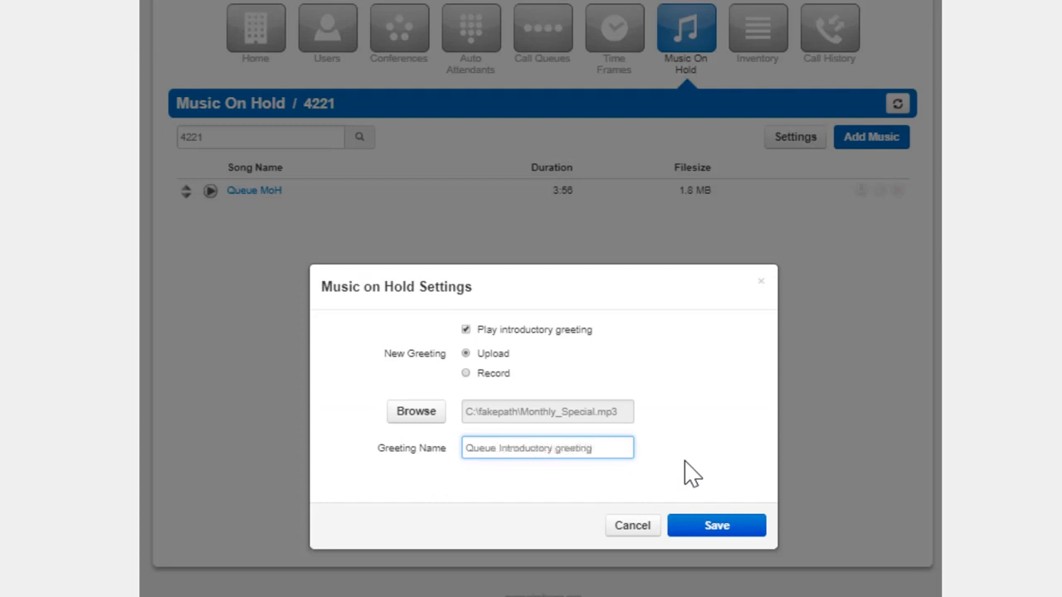
pyautogui.click(705, 526)
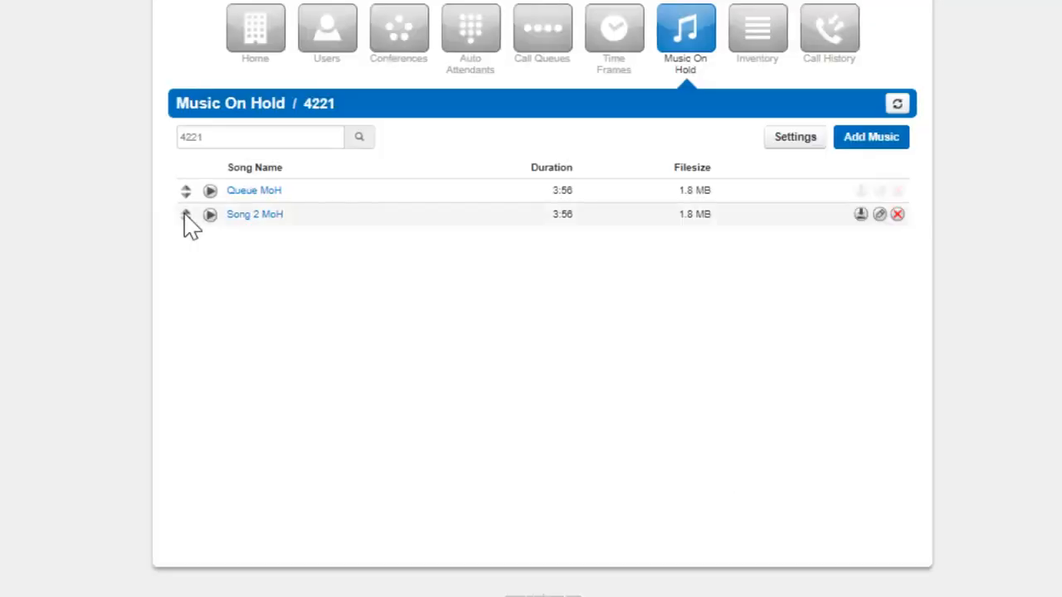
# Step: Move Song 2 MoH above Queue MoH in the music on hold order and save the change
pyautogui.moveTo(185, 216); pyautogui.dragTo(189, 194)
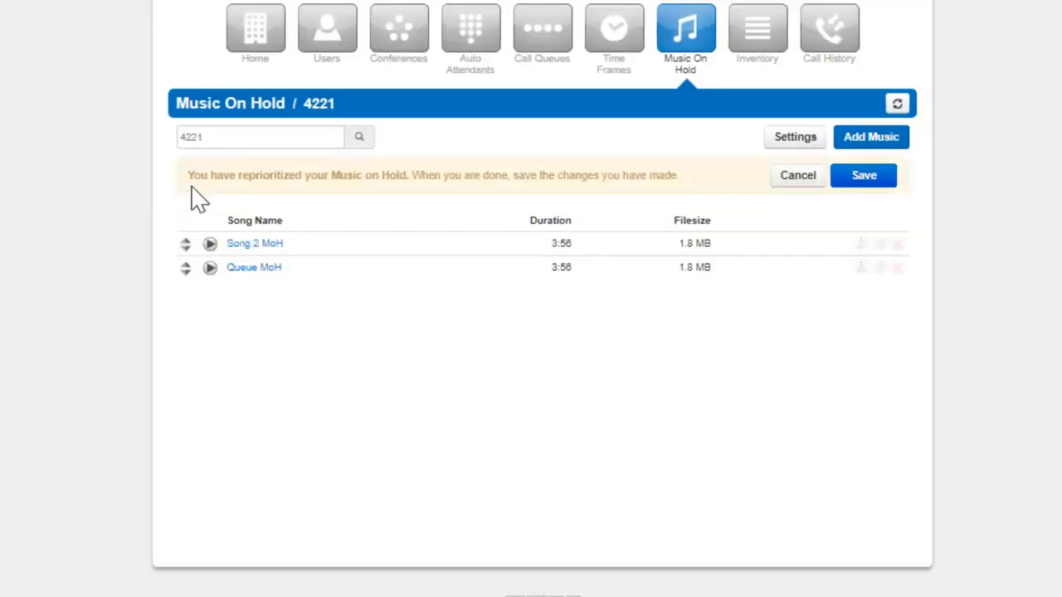
pyautogui.click(865, 176)
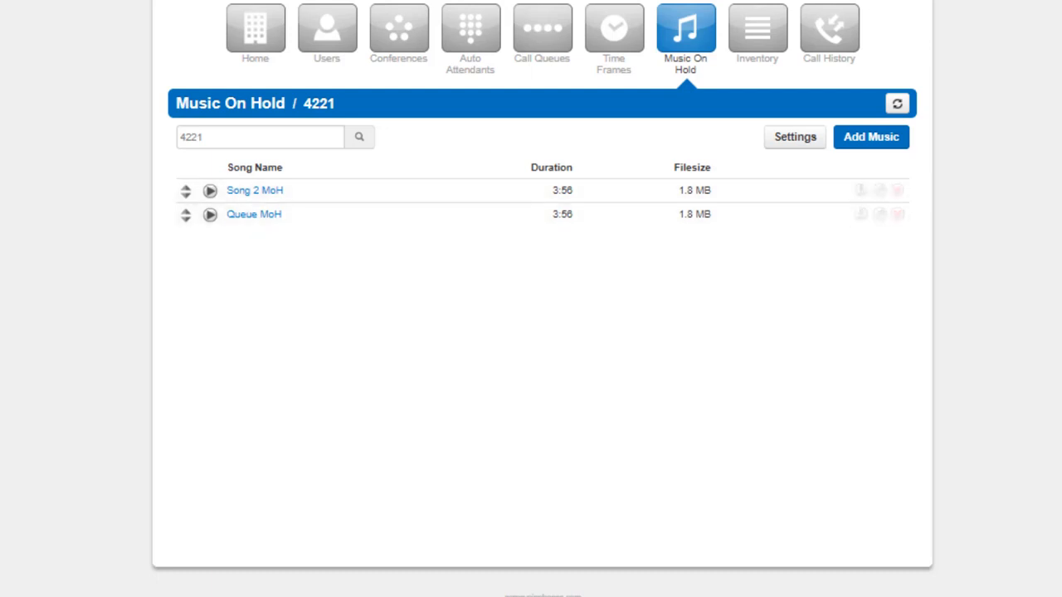
# Step: Open Sales Queue for editing from the call queue list, review its basic settings, and close without saving
pyautogui.click(542, 29)
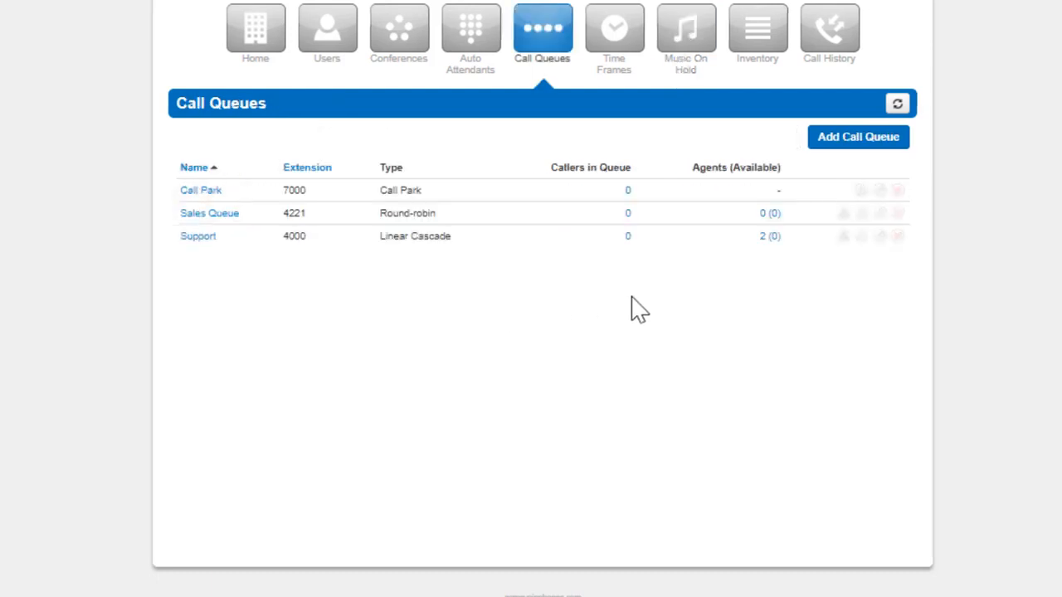
pyautogui.click(880, 214)
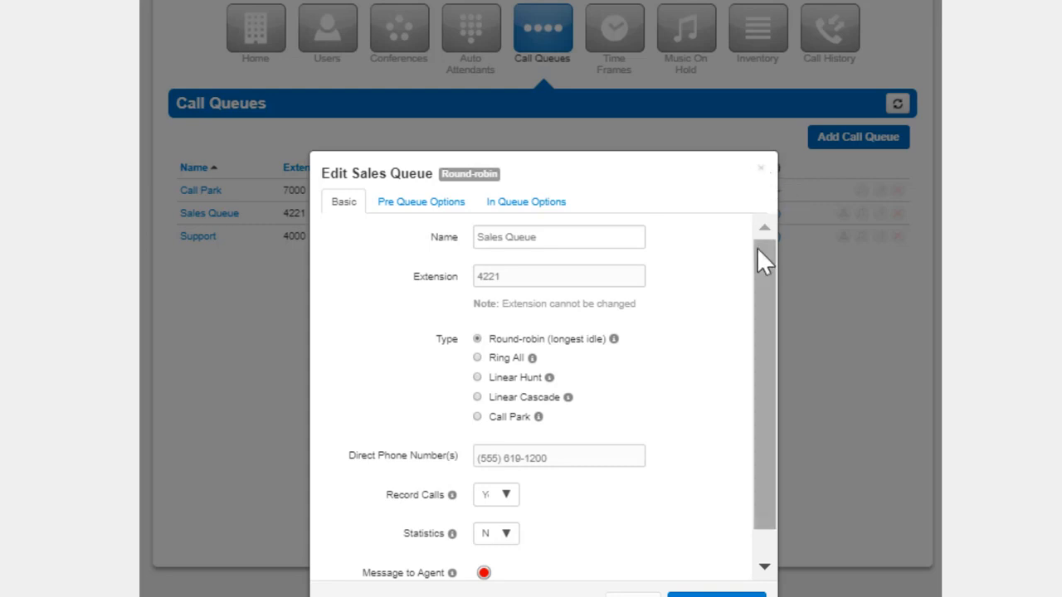
pyautogui.moveTo(756, 247); pyautogui.dragTo(760, 326)
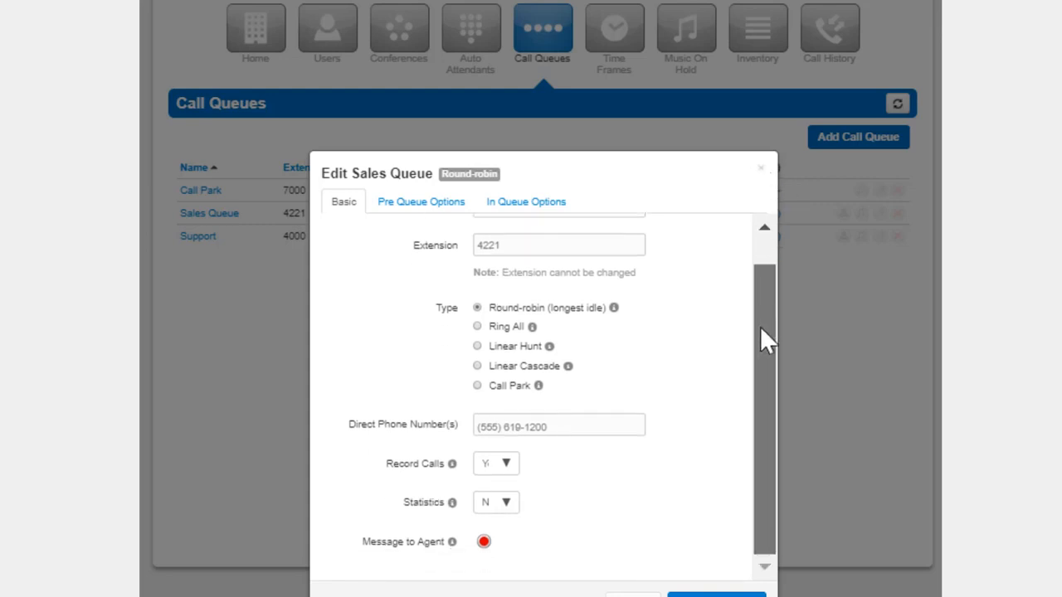
pyautogui.click(762, 169)
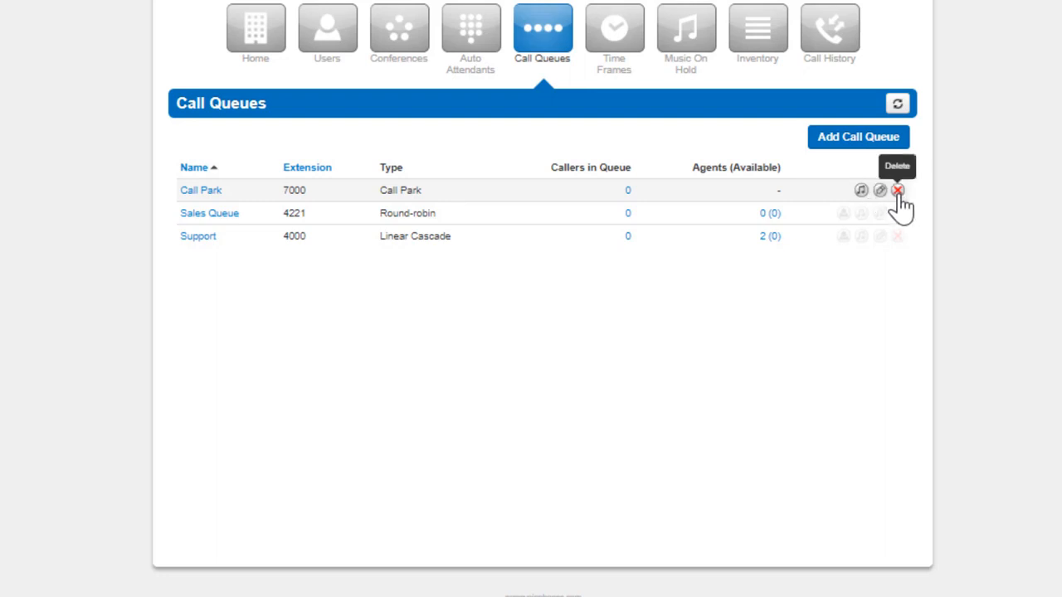
# Step: Try to delete the Call Park call queue
pyautogui.click(897, 191)
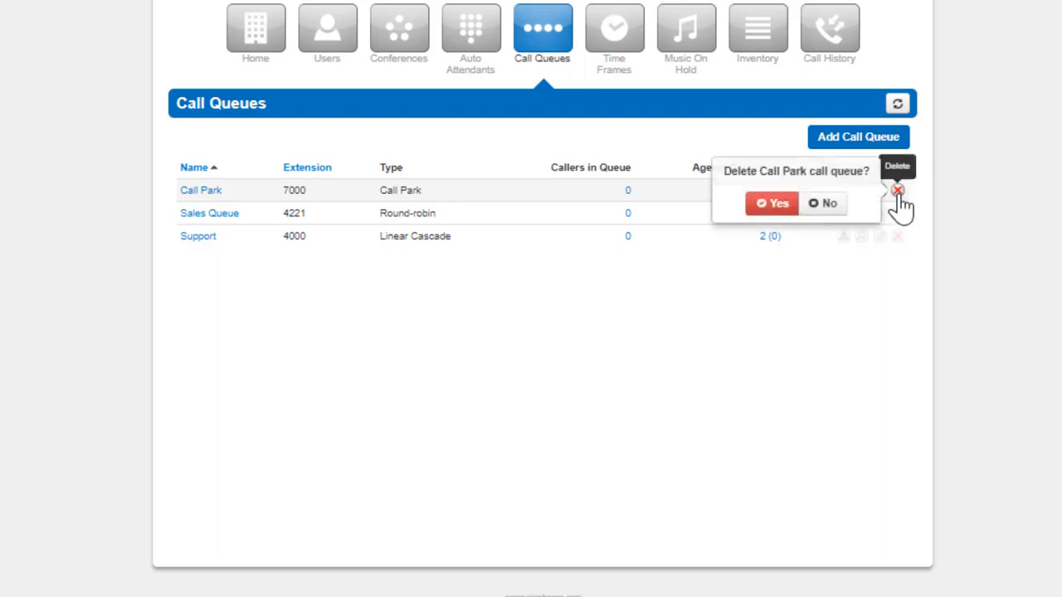
pyautogui.click(788, 207)
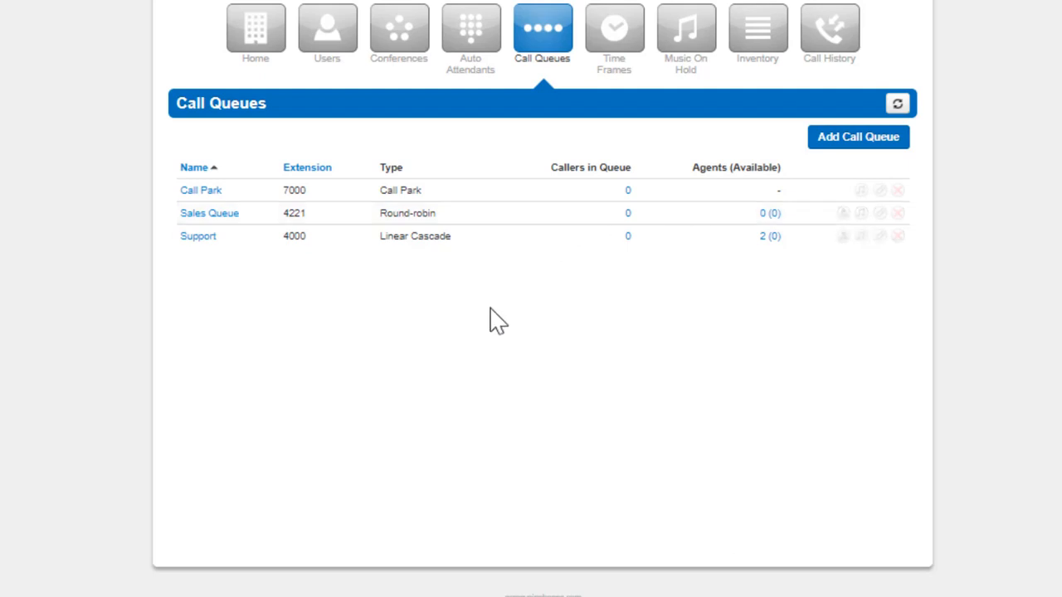